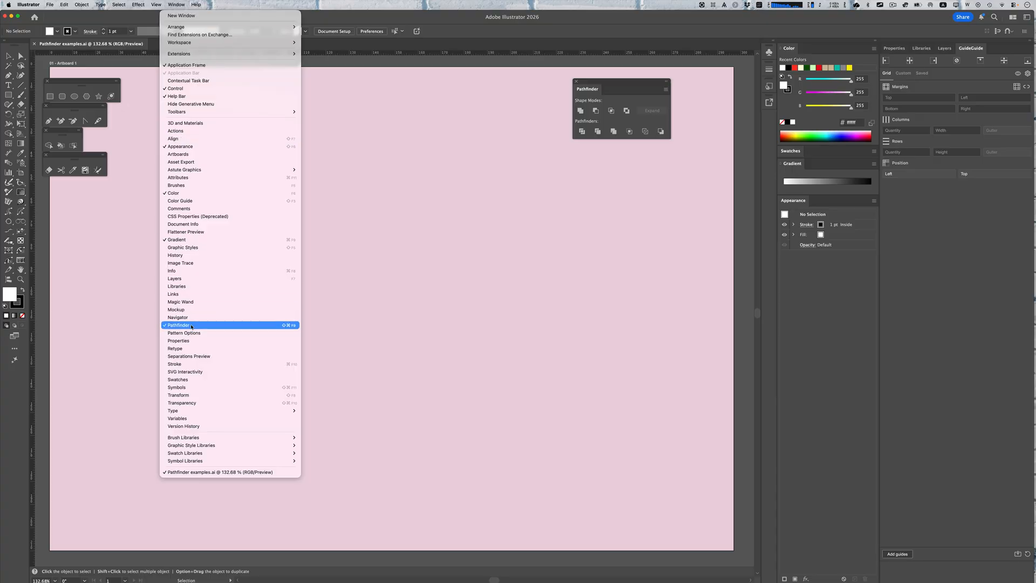
Reposition the Pathfinder panel and draw a rectangle about 73.5 mm by 44.7 mm in the middle of the artboard.
{"action": "left_click", "coordinate": [623, 87]}
{"action": "left_click_drag", "start_coordinate": [622, 86], "coordinate": [633, 92]}
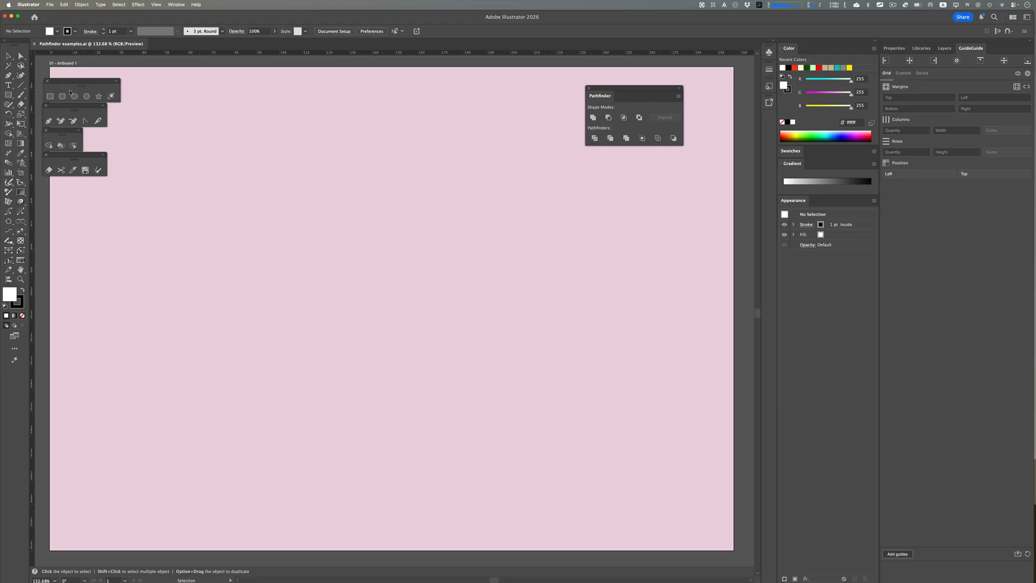
{"action": "left_click", "coordinate": [50, 97]}
{"action": "left_click_drag", "start_coordinate": [281, 245], "coordinate": [451, 347]}
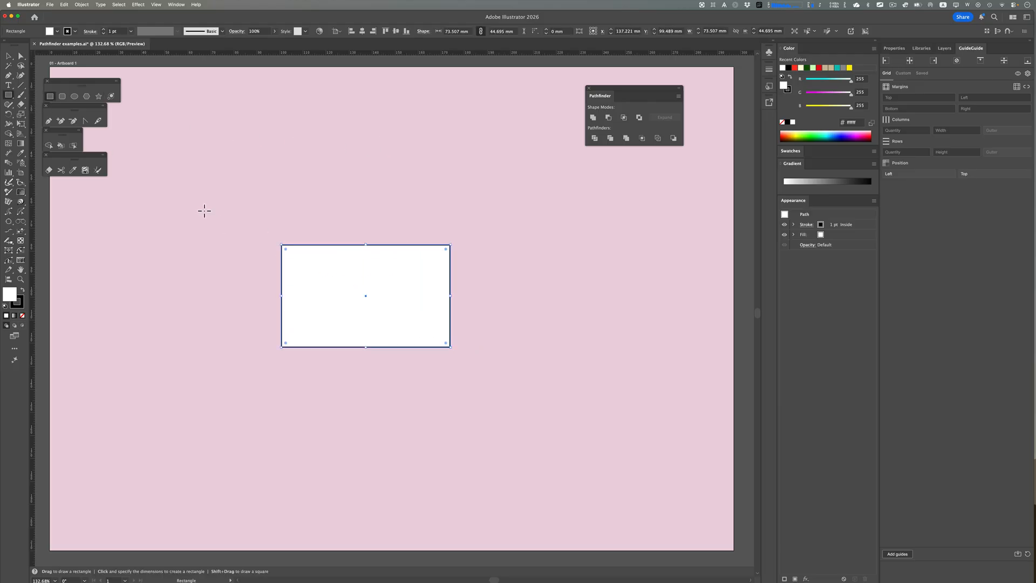
Draw a circle about 48.8 mm in diameter centred on the midpoint of the rectangle's top edge.
{"action": "left_click", "coordinate": [75, 97]}
{"action": "left_click", "coordinate": [368, 216], "text": "super"}
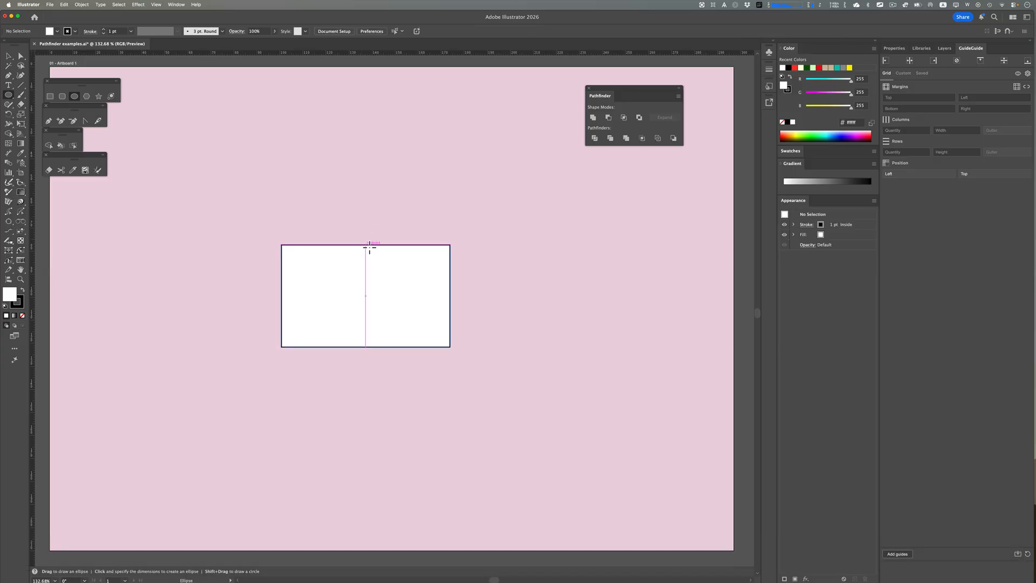
{"action": "left_click_drag", "start_coordinate": [366, 244], "coordinate": [427, 295]}
{"action": "key", "text": "v"}
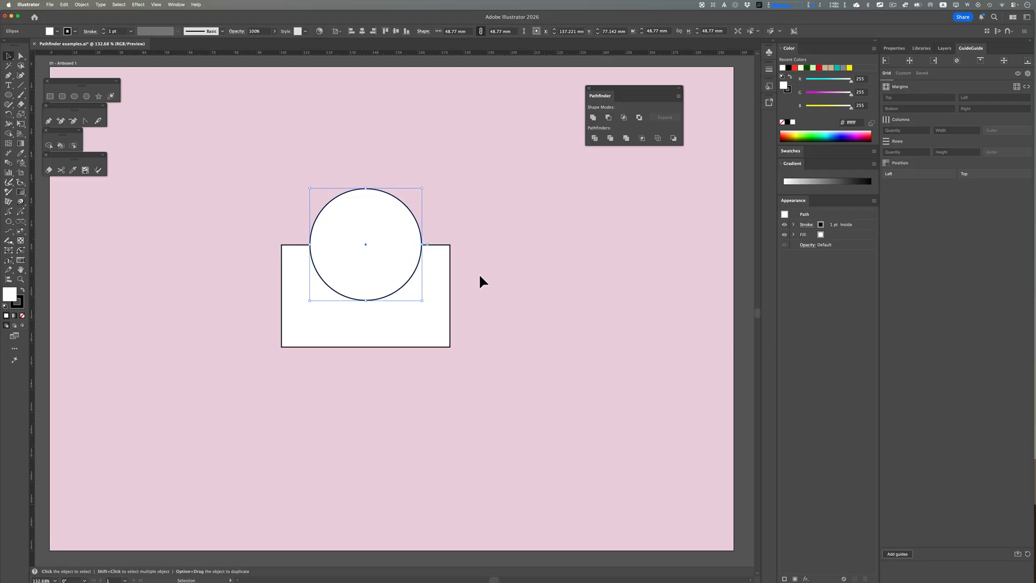
Select the circle and rectangle, bring the Pathfinder panel beside them, and list the contents of Layer 1.
{"action": "left_click_drag", "start_coordinate": [478, 273], "coordinate": [318, 192]}
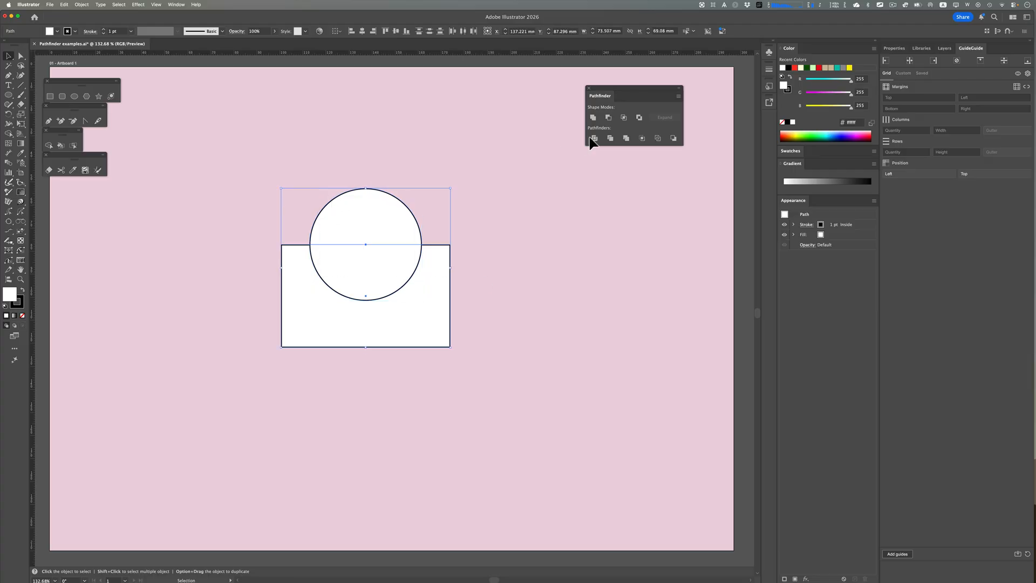
{"action": "left_click_drag", "start_coordinate": [626, 90], "coordinate": [545, 194]}
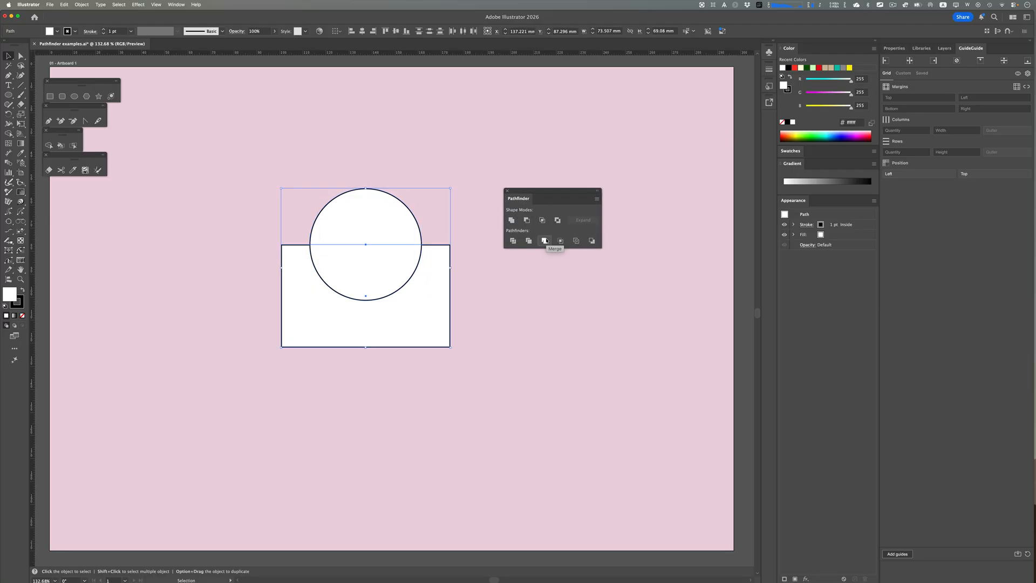
{"action": "left_click", "coordinate": [945, 48]}
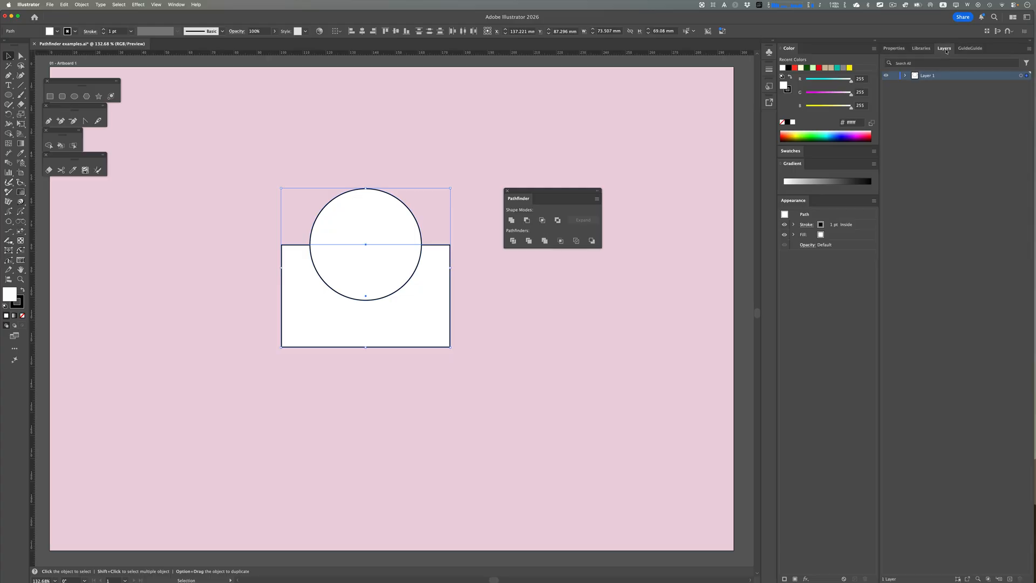
{"action": "left_click", "coordinate": [906, 75]}
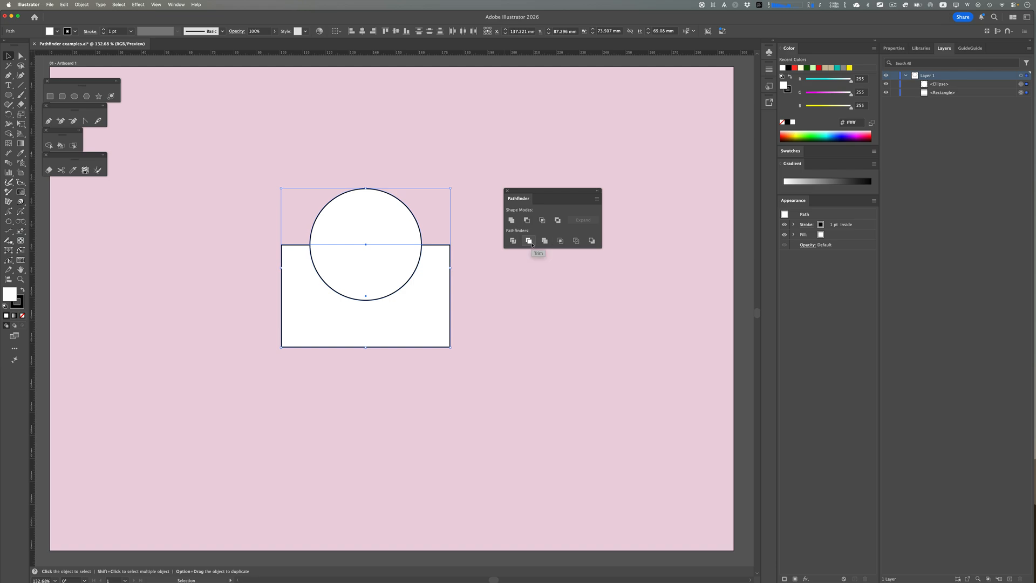
Try the Unite and Minus Front shape modes on the circle and rectangle, undoing each one.
{"action": "left_click", "coordinate": [512, 221]}
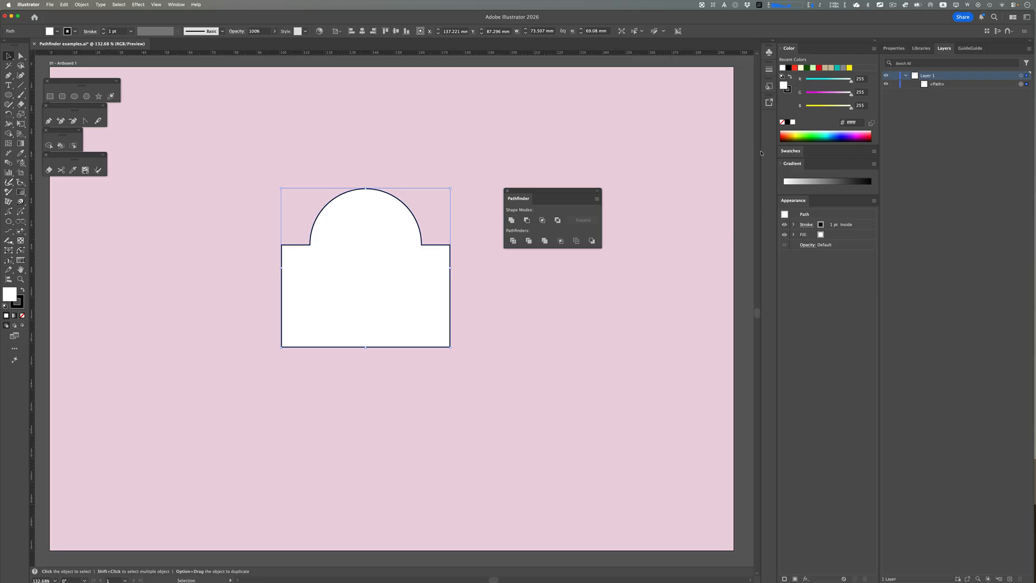
{"action": "key", "text": "super+z"}
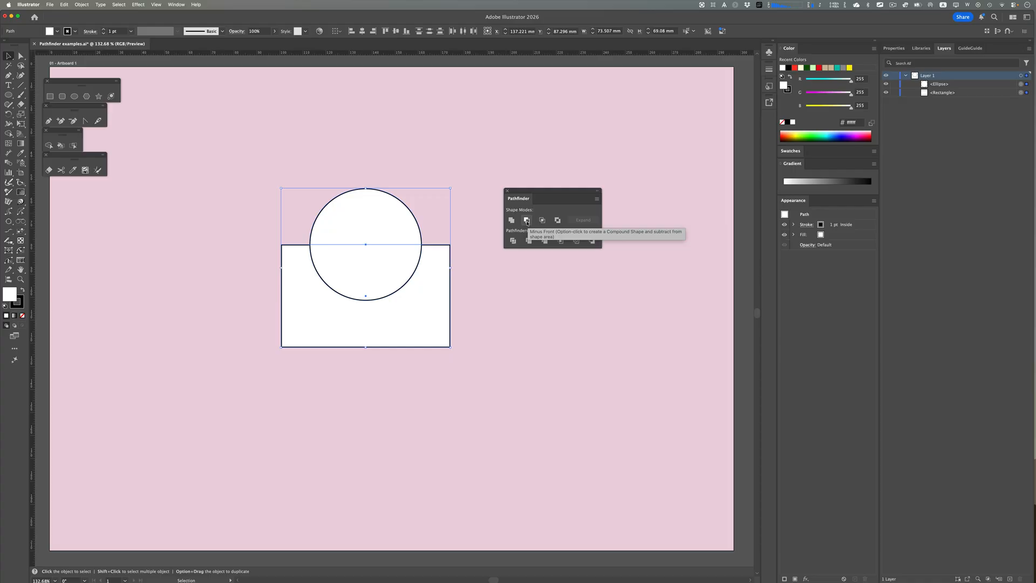
{"action": "left_click", "coordinate": [527, 221]}
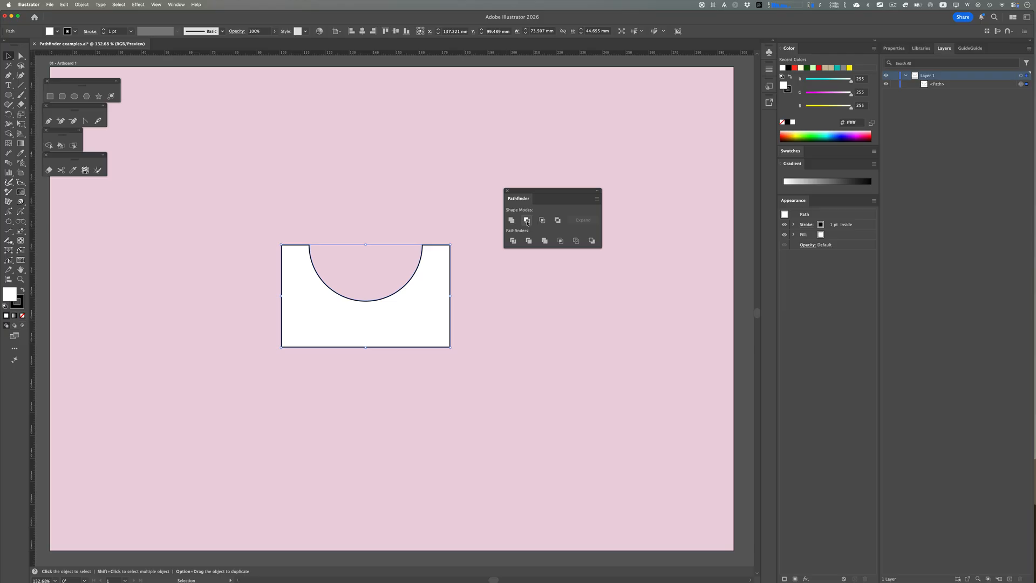
{"action": "key", "text": "super+z"}
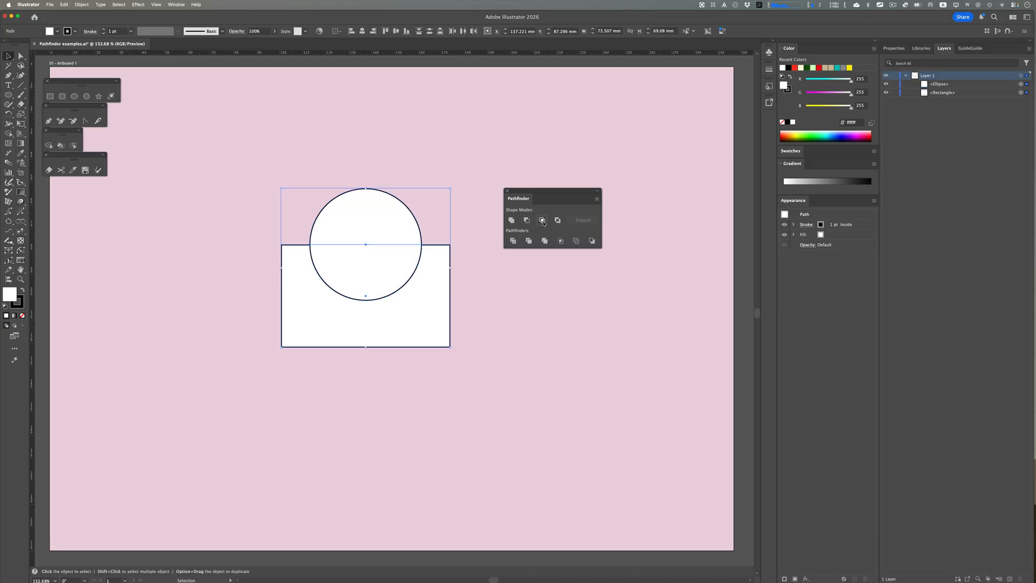
Try the Intersect and Exclude shape modes on the circle and rectangle, undoing each one.
{"action": "left_click", "coordinate": [543, 221]}
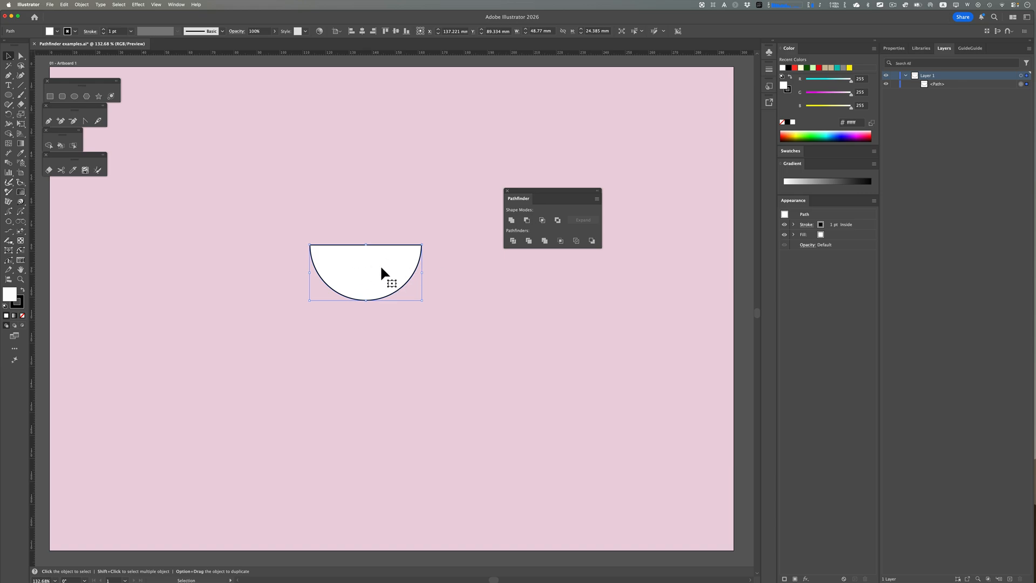
{"action": "key", "text": "super+z"}
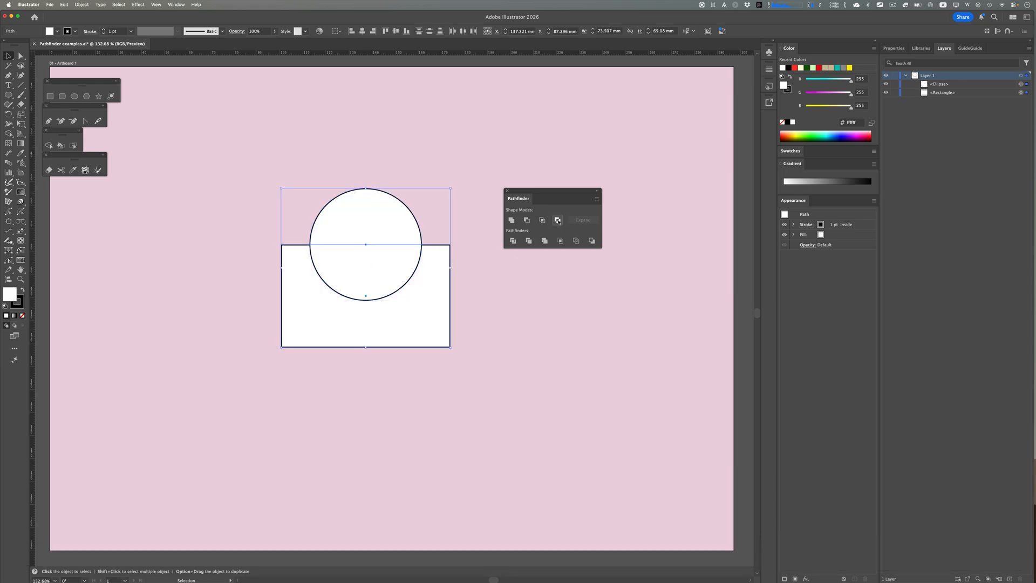
{"action": "left_click", "coordinate": [559, 221]}
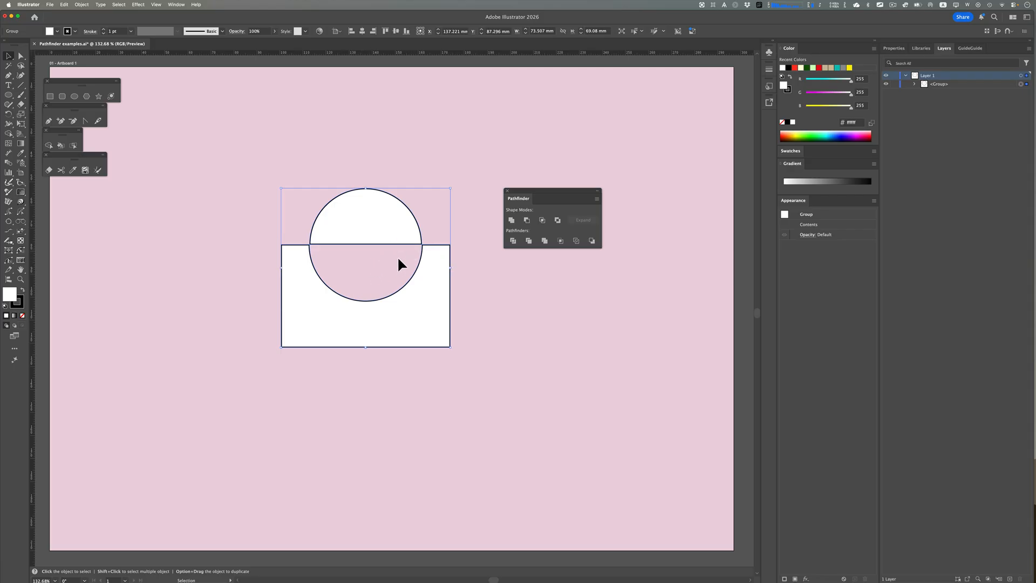
{"action": "key", "text": "super+z"}
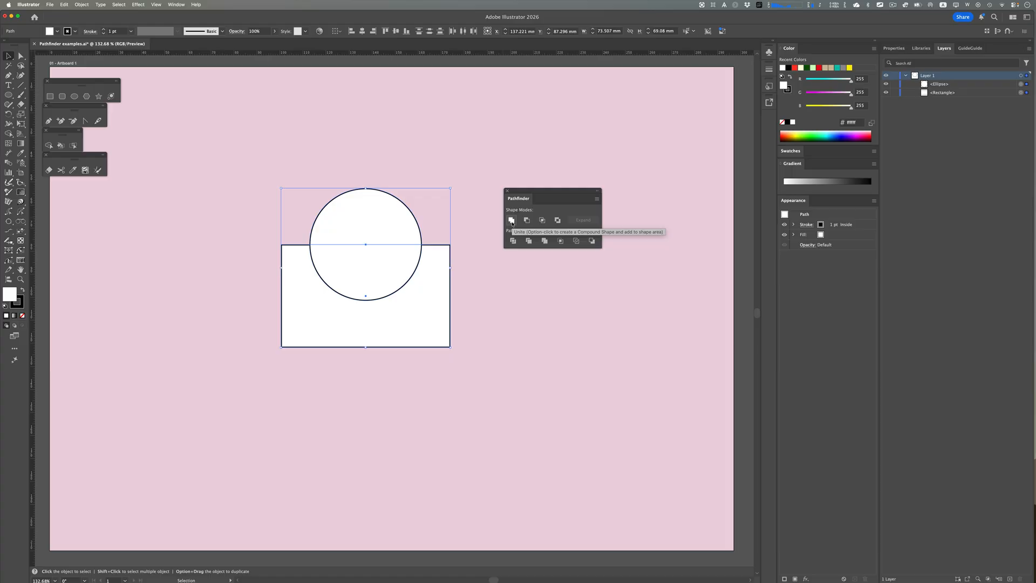
Unite the circle and rectangle as an editable compound shape and switch to the Direct Selection tool.
{"action": "left_click", "coordinate": [511, 221], "text": "alt"}
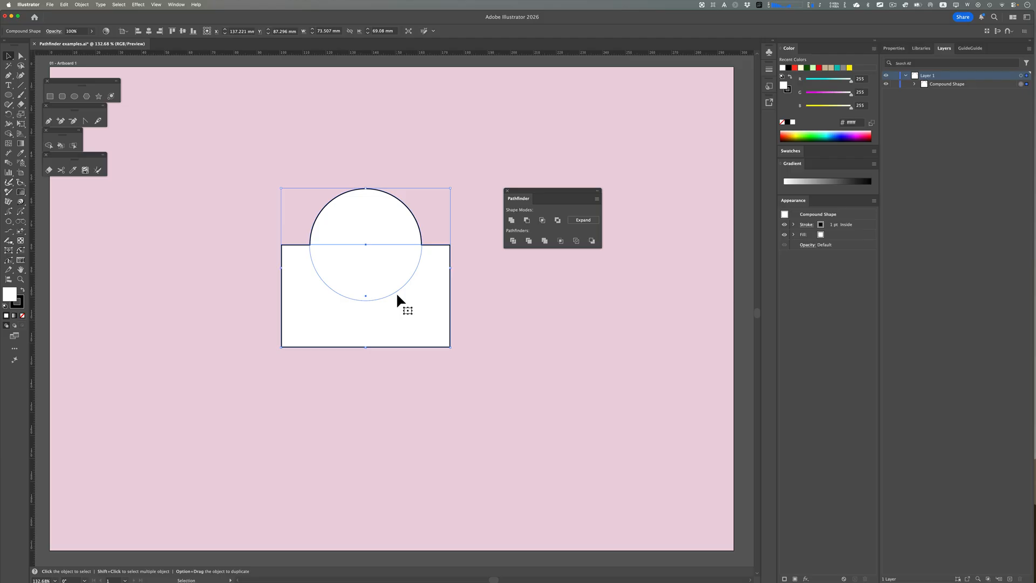
{"action": "key", "text": "v"}
{"action": "key", "text": "a"}
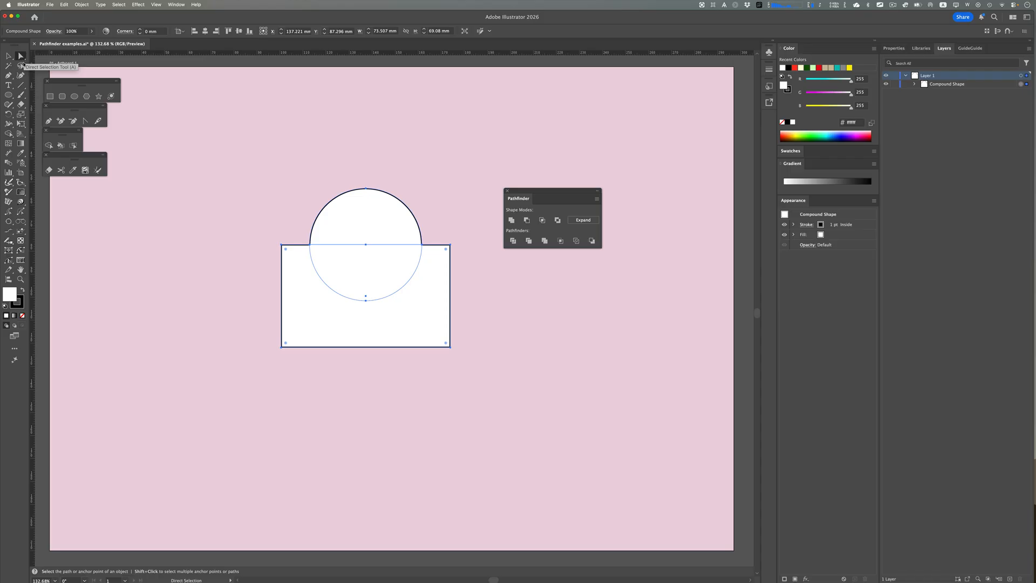
Try reshaping the upper curve of the circle within the compound shape, and undo the distortion.
{"action": "left_click", "coordinate": [368, 157]}
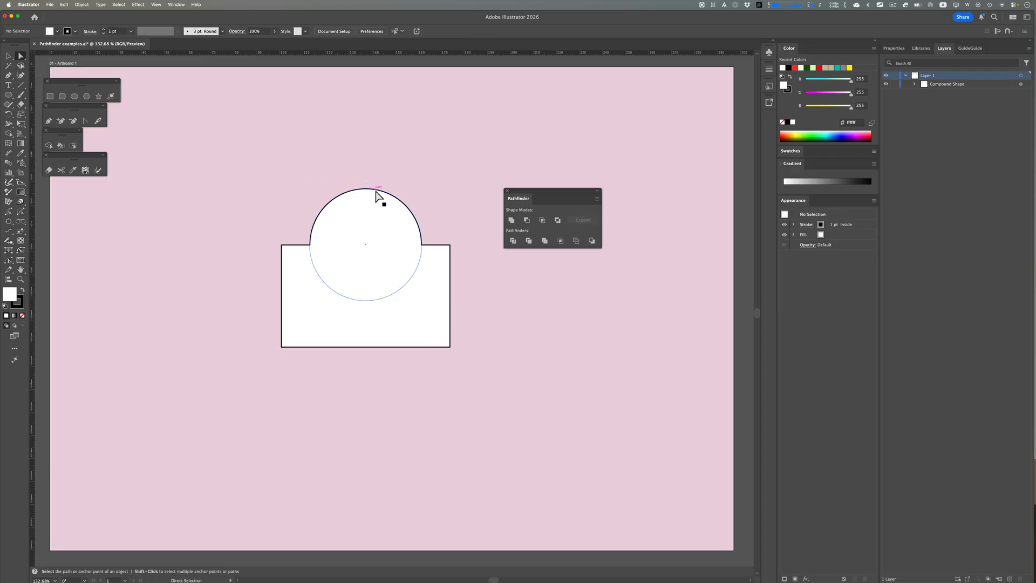
{"action": "left_click_drag", "start_coordinate": [376, 195], "coordinate": [379, 202]}
{"action": "key", "text": "super+z"}
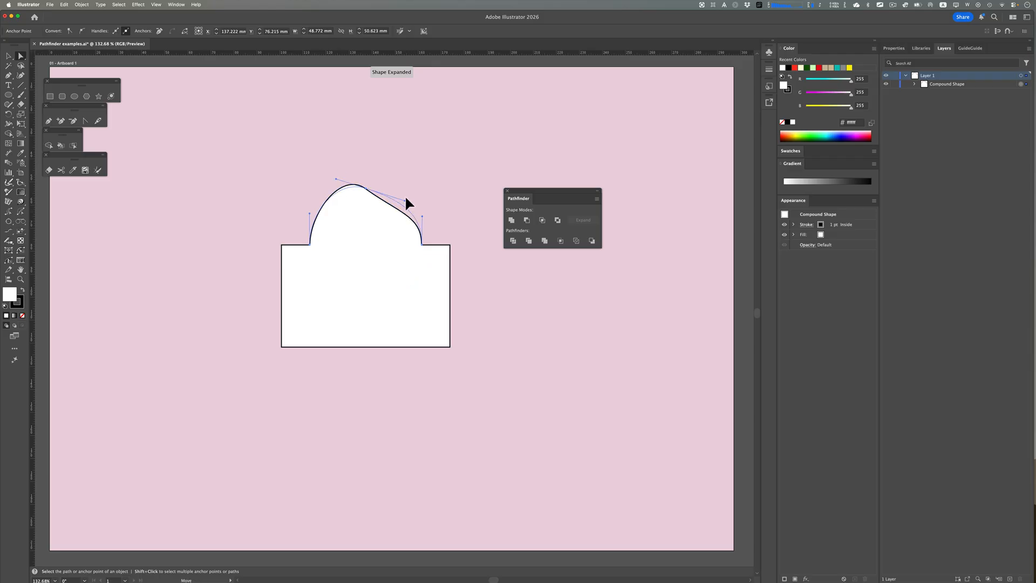
{"action": "key", "text": "super+z"}
{"action": "key", "text": "super+z"}
{"action": "key", "text": "super+z"}
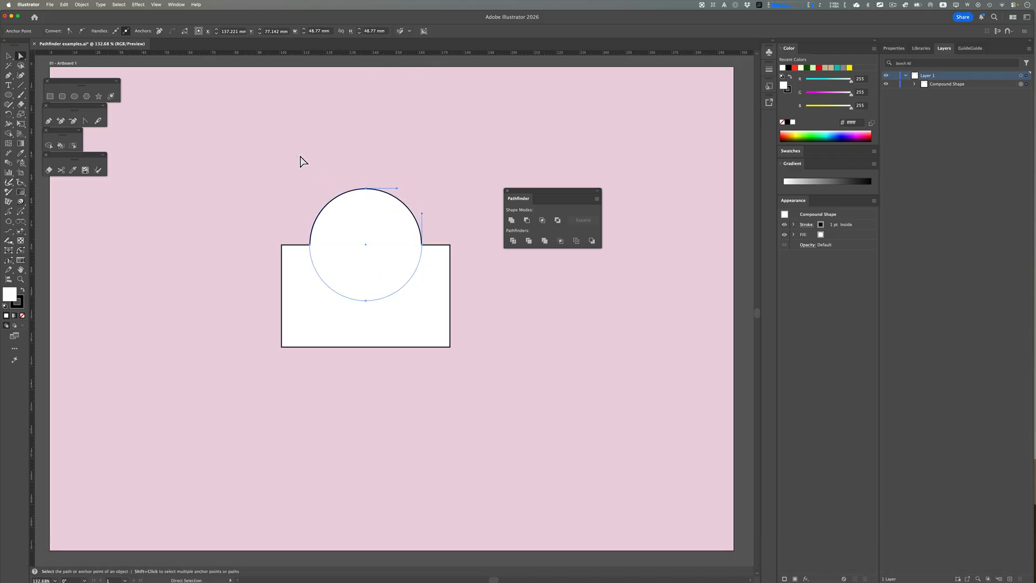
Raise the circle together with the rectangle's top edge by about 2.6 mm within the compound shape.
{"action": "left_click_drag", "start_coordinate": [296, 157], "coordinate": [403, 285]}
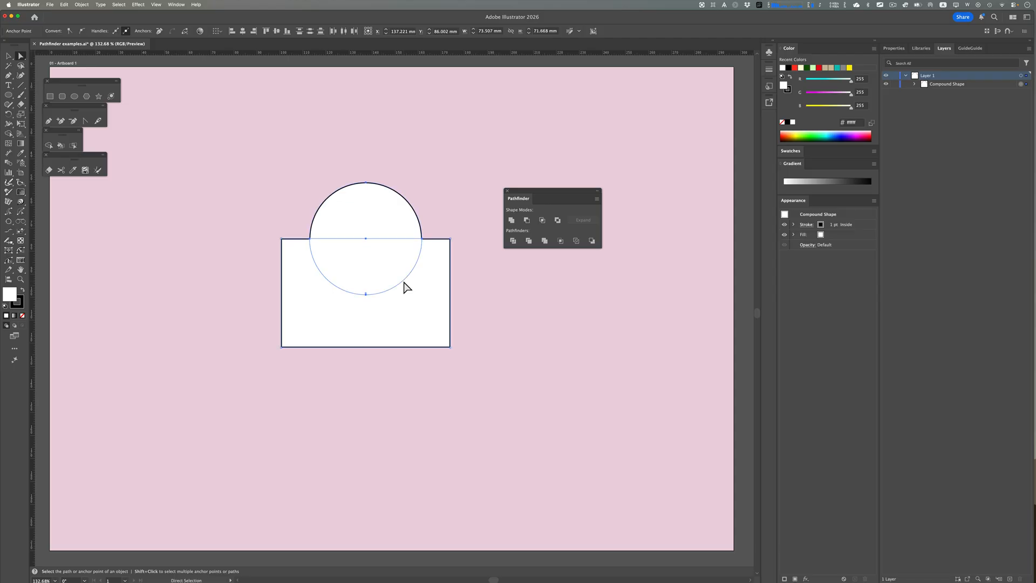
{"action": "left_click", "coordinate": [328, 176]}
{"action": "left_click", "coordinate": [343, 186]}
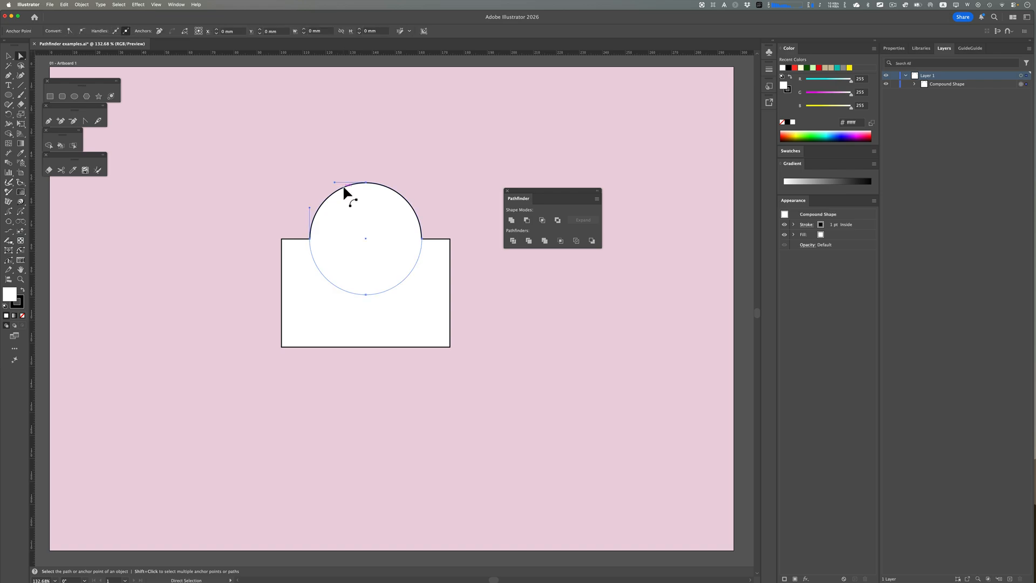
Select all four anchor points of the circle, nudge the circle down into the rectangle, and deselect it.
{"action": "left_click_drag", "start_coordinate": [360, 162], "coordinate": [377, 203]}
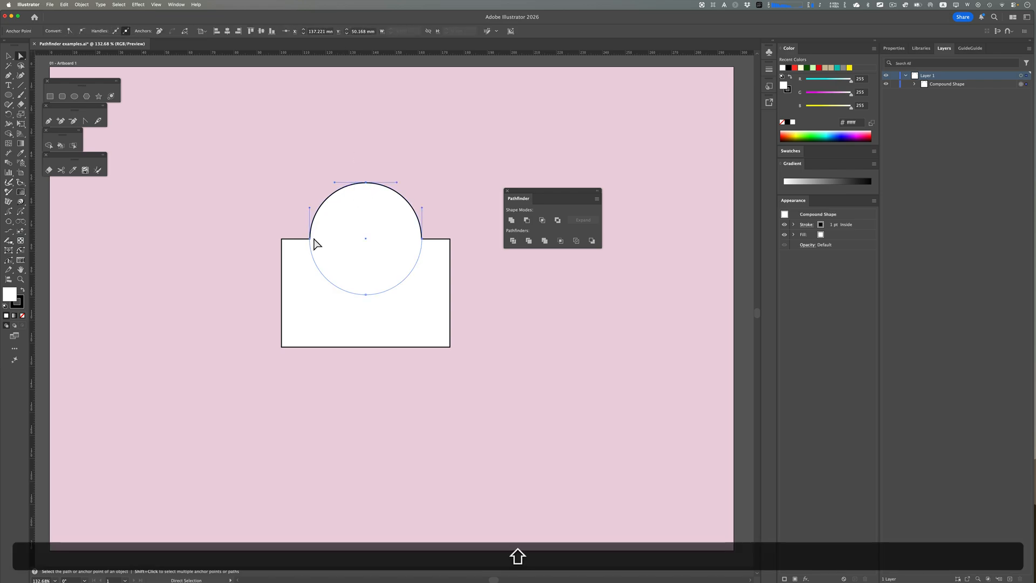
{"action": "left_click", "coordinate": [310, 237], "text": "shift"}
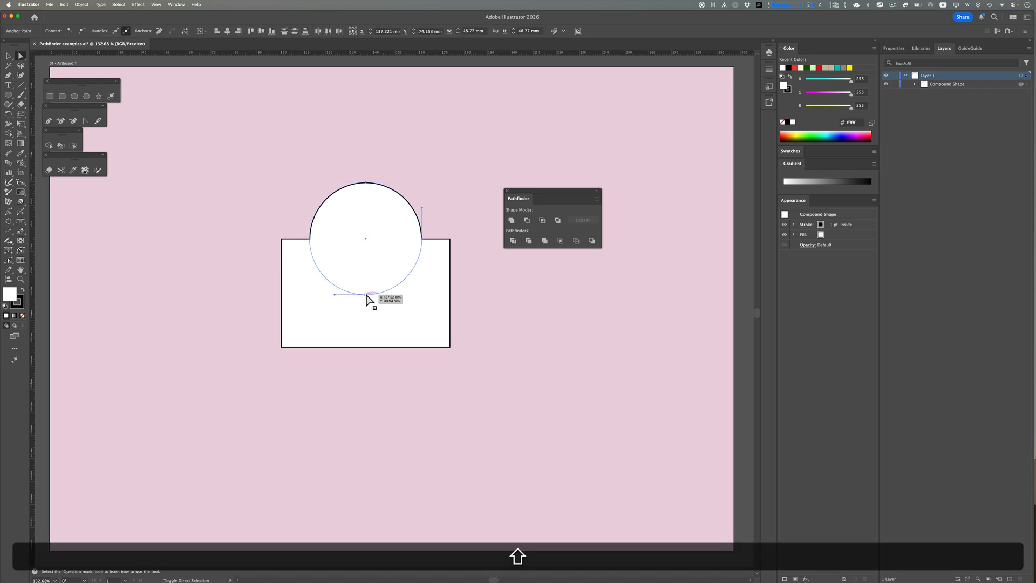
{"action": "left_click", "coordinate": [366, 294], "text": "shift"}
{"action": "left_click", "coordinate": [422, 239], "text": "shift"}
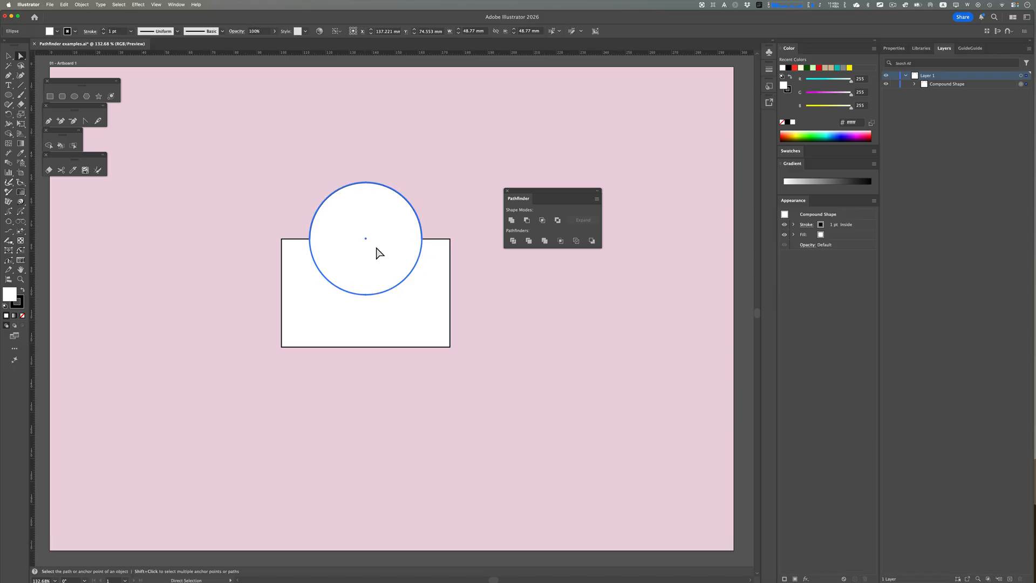
{"action": "key", "text": "Down"}
{"action": "key", "text": "Down"}
{"action": "key", "text": "Down"}
{"action": "key", "text": "Down"}
{"action": "key", "text": "Down"}
{"action": "key", "text": "Down"}
{"action": "key", "text": "Down"}
{"action": "key", "text": "Down"}
{"action": "key", "text": "Down"}
{"action": "key", "text": "Down"}
{"action": "key", "text": "Down"}
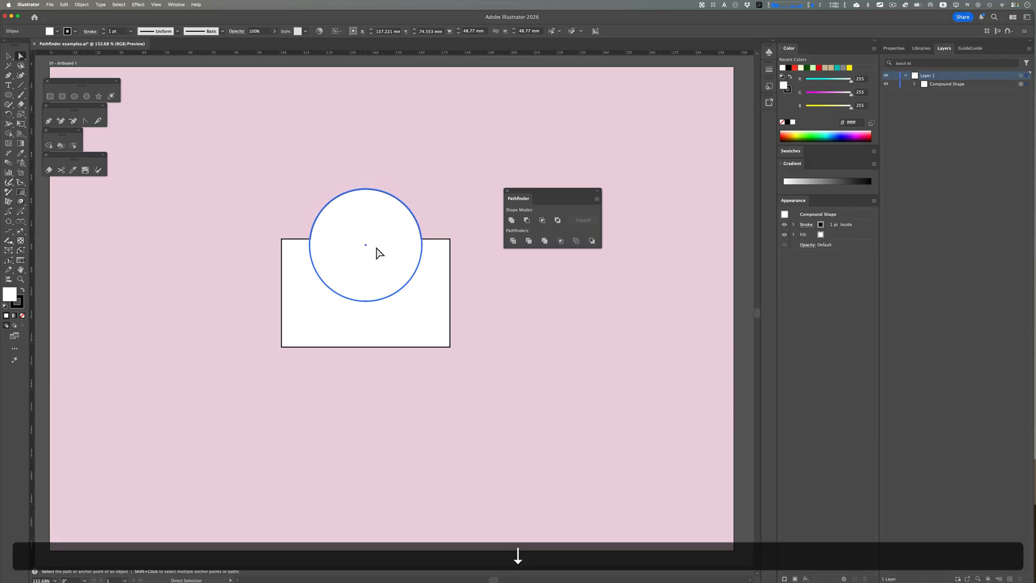
{"action": "key", "text": "Down"}
{"action": "key", "text": "Down"}
{"action": "key", "text": "Down"}
{"action": "key", "text": "Down"}
{"action": "key", "text": "Down"}
{"action": "key", "text": "Down"}
{"action": "key", "text": "Down"}
{"action": "key", "text": "Down"}
{"action": "key", "text": "Down"}
{"action": "key", "text": "Down"}
{"action": "key", "text": "Down"}
{"action": "key", "text": "Down"}
{"action": "key", "text": "Down"}
{"action": "key", "text": "Down"}
{"action": "key", "text": "Down"}
{"action": "key", "text": "Down"}
{"action": "key", "text": "Down"}
{"action": "key", "text": "Down"}
{"action": "key", "text": "Down"}
{"action": "key", "text": "Down"}
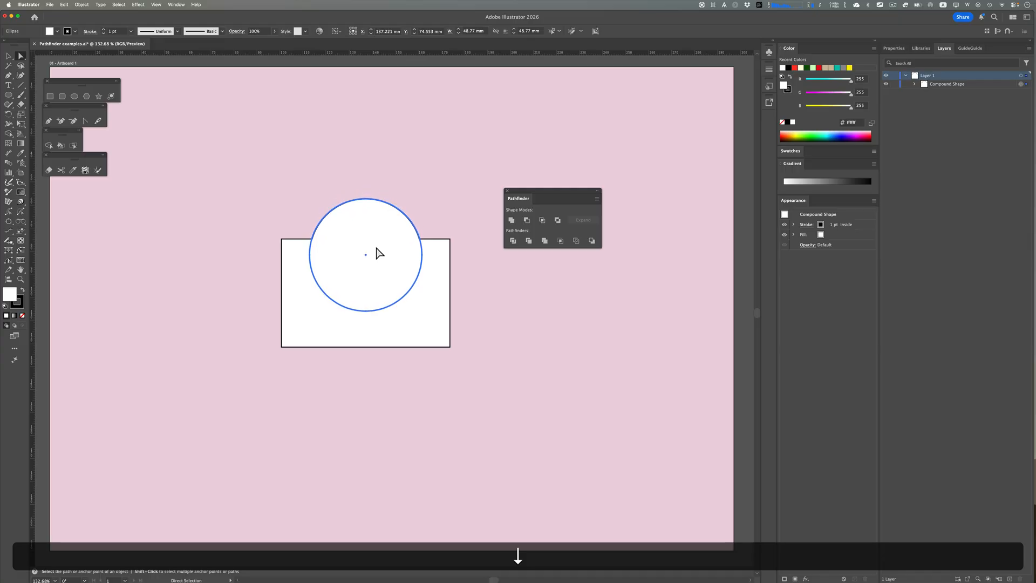
{"action": "left_click", "coordinate": [456, 209]}
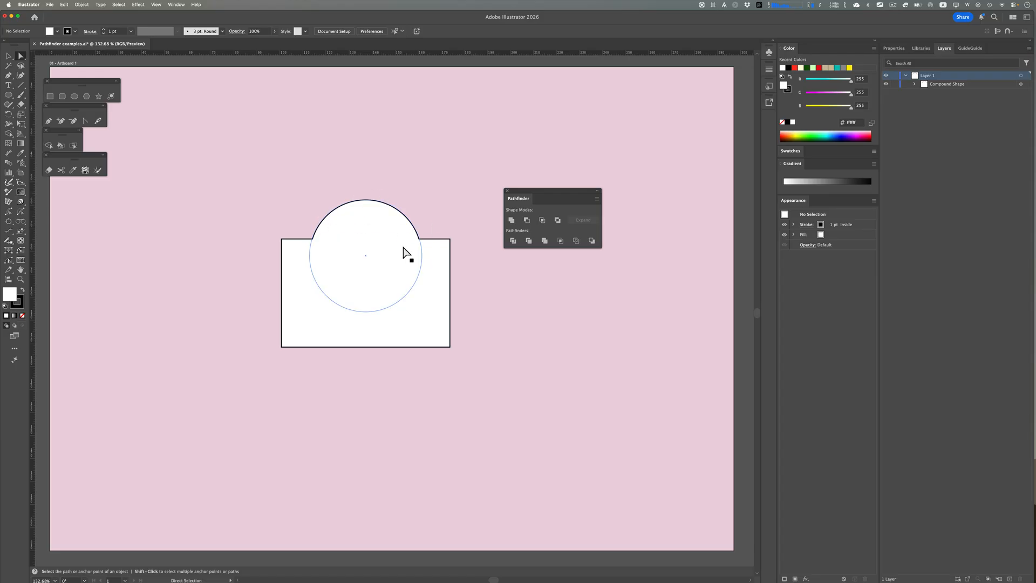
Expand the compound shape in the layer list and toggle the visibility of its ellipse and rectangle off and on.
{"action": "left_click", "coordinate": [915, 85]}
{"action": "left_click", "coordinate": [887, 93]}
{"action": "left_click", "coordinate": [886, 93]}
{"action": "left_click", "coordinate": [887, 102]}
{"action": "left_click", "coordinate": [887, 102]}
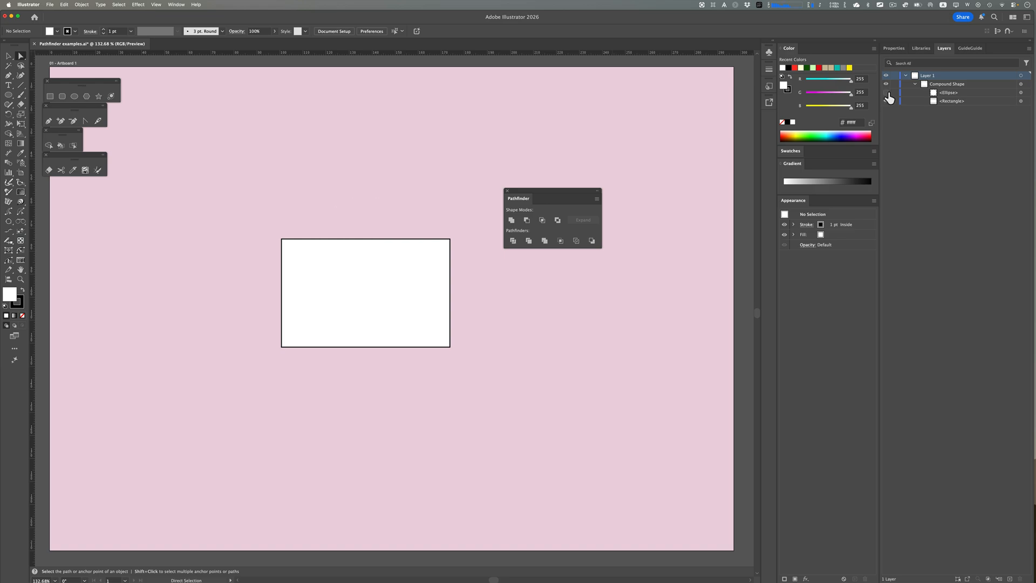
{"action": "left_click", "coordinate": [886, 93]}
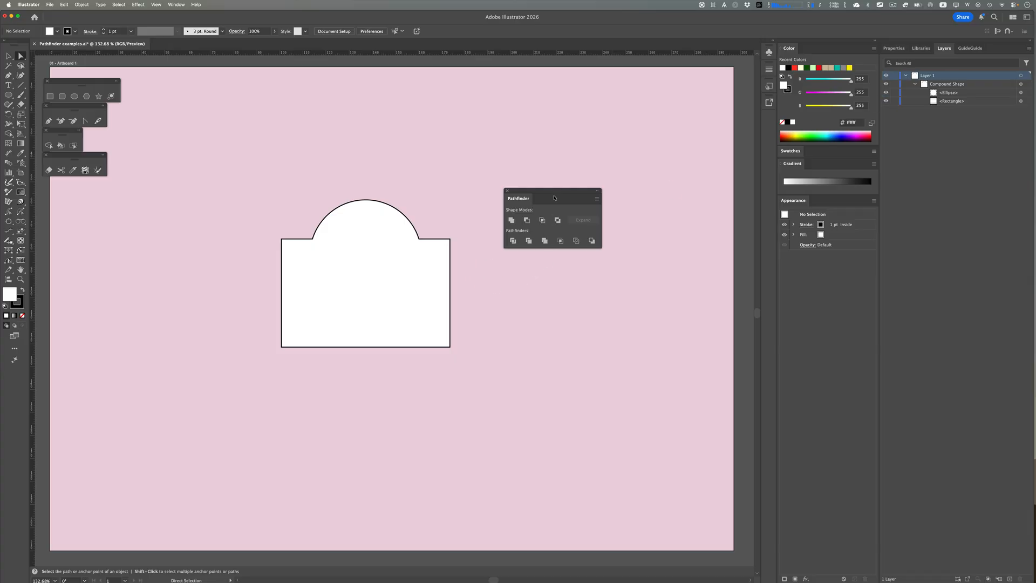
Move the Pathfinder panel out of the way and open the compound shape in isolation mode with the Selection tool.
{"action": "left_click_drag", "start_coordinate": [555, 193], "coordinate": [571, 162]}
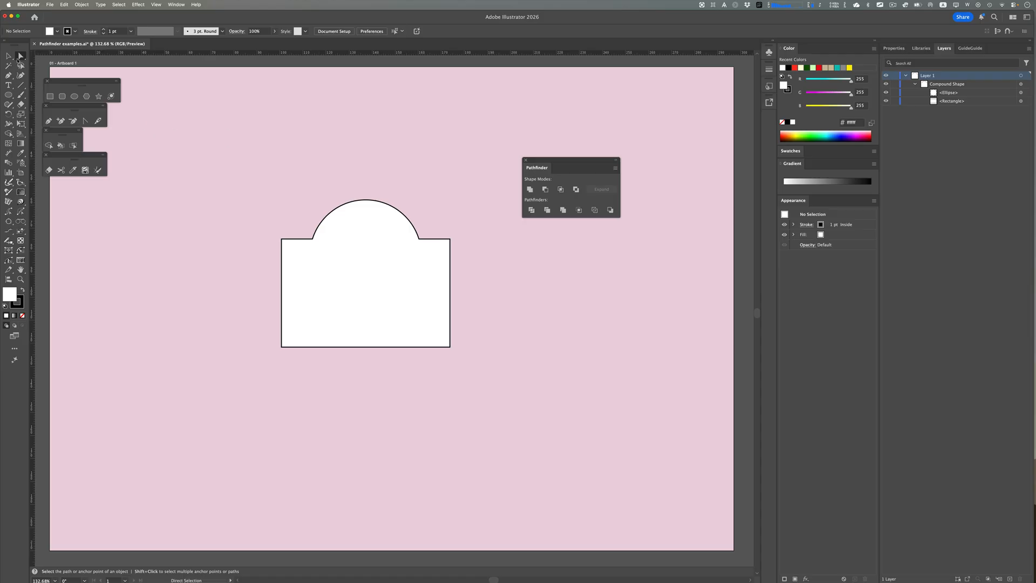
{"action": "left_click", "coordinate": [9, 56]}
{"action": "double_click", "coordinate": [342, 266]}
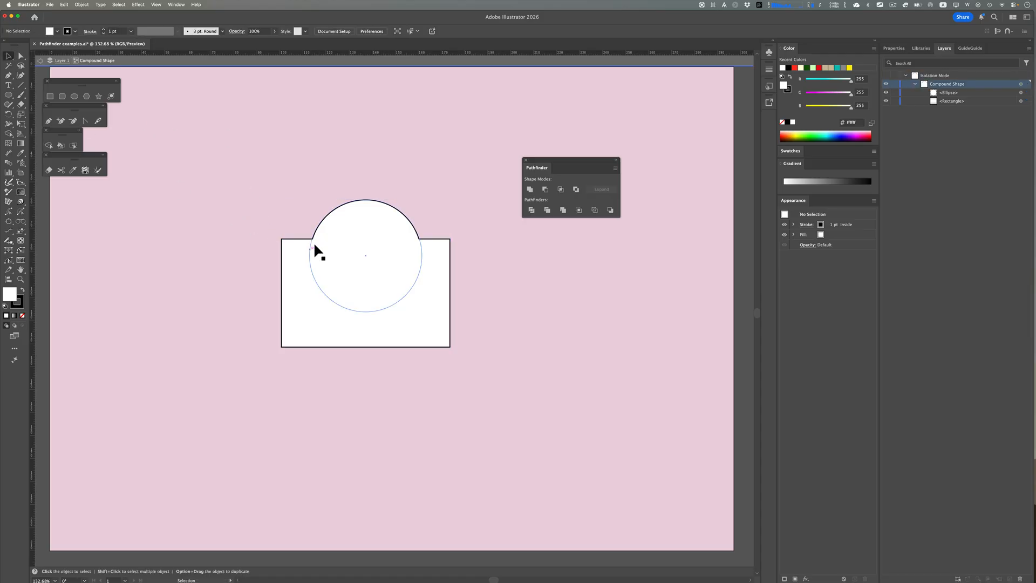
Undo a trial move of the rectangle alone, and move the circle and rectangle together up and to the left.
{"action": "left_click_drag", "start_coordinate": [311, 242], "coordinate": [273, 223]}
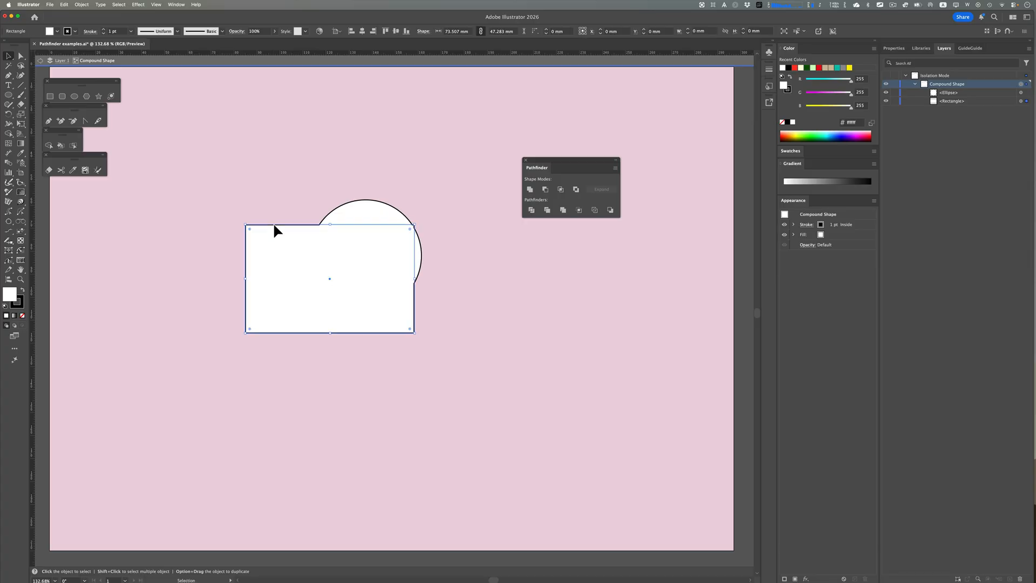
{"action": "key", "text": "super+z"}
{"action": "left_click_drag", "start_coordinate": [257, 157], "coordinate": [470, 381]}
{"action": "left_click_drag", "start_coordinate": [373, 273], "coordinate": [344, 260]}
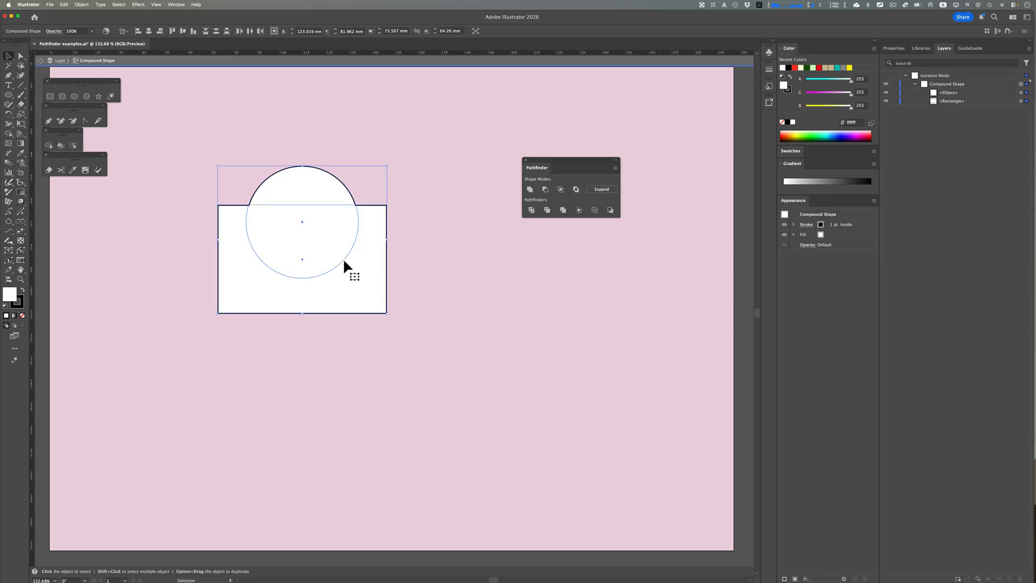
Exit and reopen the compound shape's isolation mode, move its circle slightly upward, and exit isolation mode again.
{"action": "key", "text": "alt"}
{"action": "double_click", "coordinate": [276, 142]}
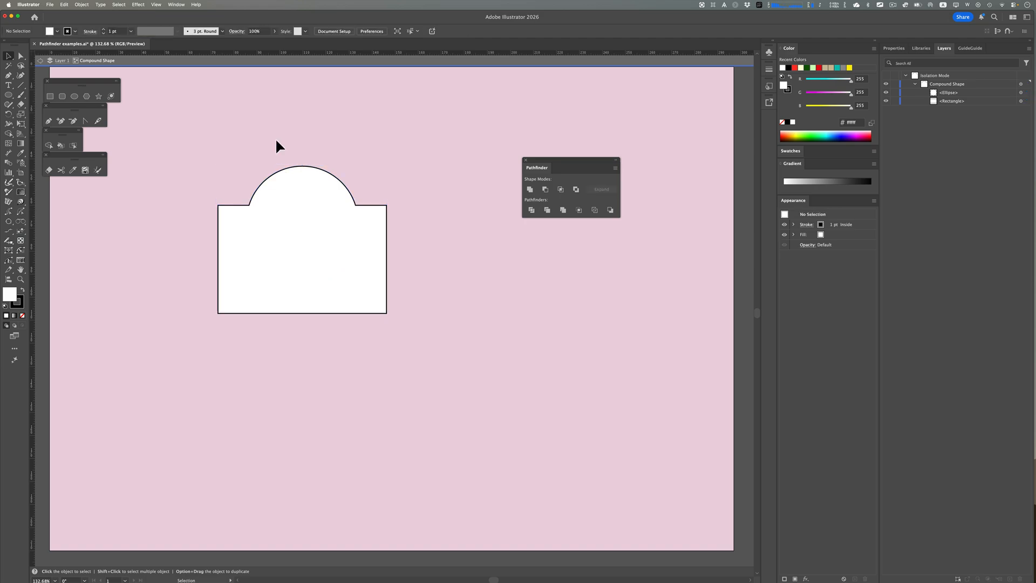
{"action": "double_click", "coordinate": [293, 224]}
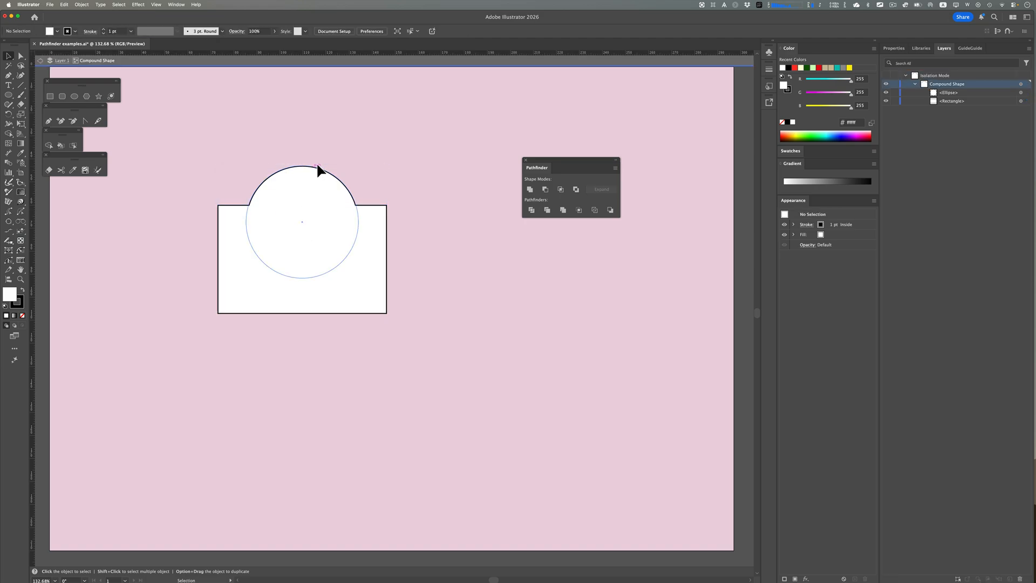
{"action": "mouse_move", "coordinate": [319, 168]}
{"action": "left_mouse_down"}
{"action": "mouse_move", "coordinate": [332, 175]}
{"action": "mouse_move", "coordinate": [318, 157]}
{"action": "left_mouse_up"}
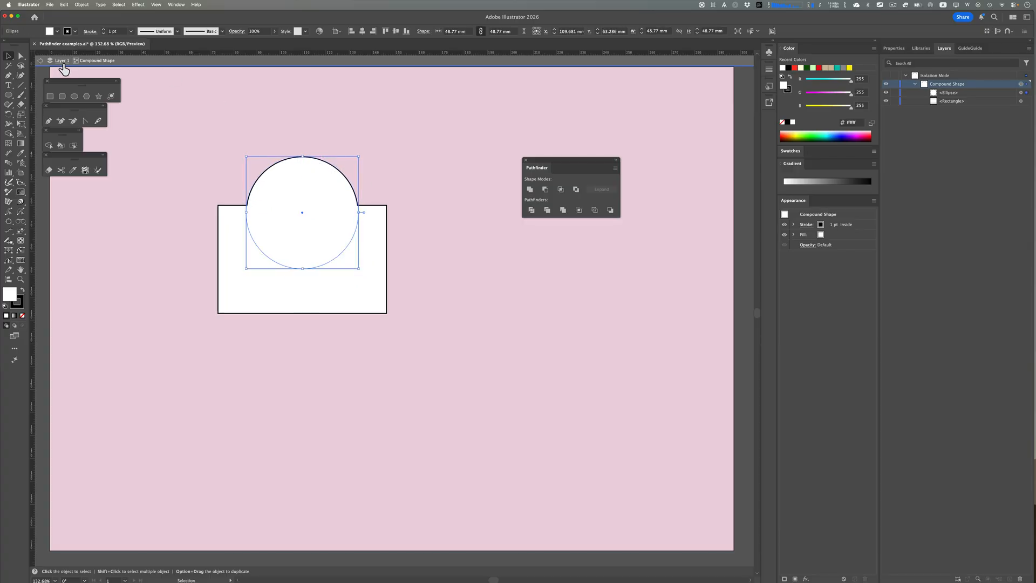
{"action": "double_click", "coordinate": [203, 152]}
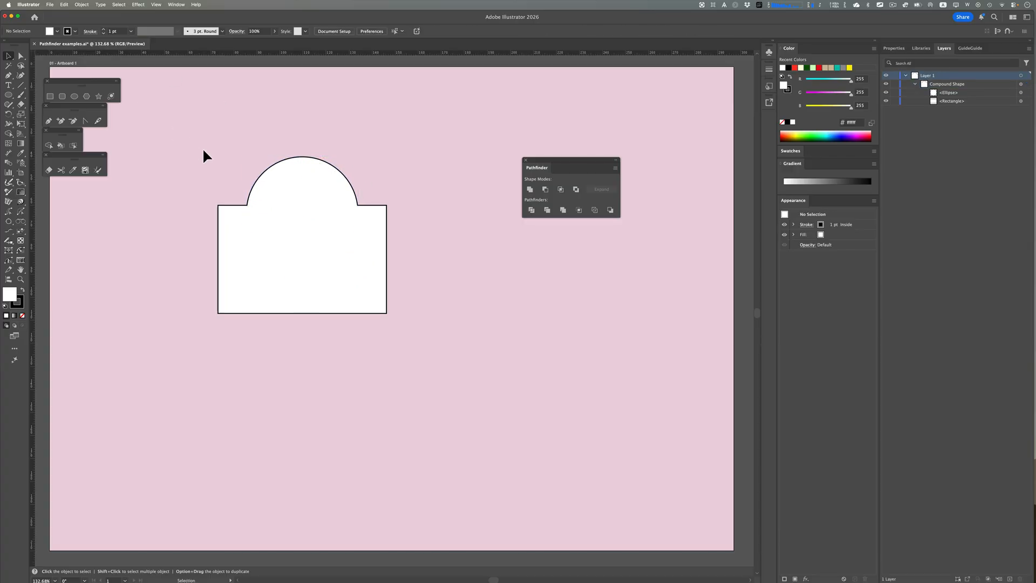
Move the whole compound shape up and to the left, and drop it near the middle of the artboard.
{"action": "left_click_drag", "start_coordinate": [225, 208], "coordinate": [198, 172]}
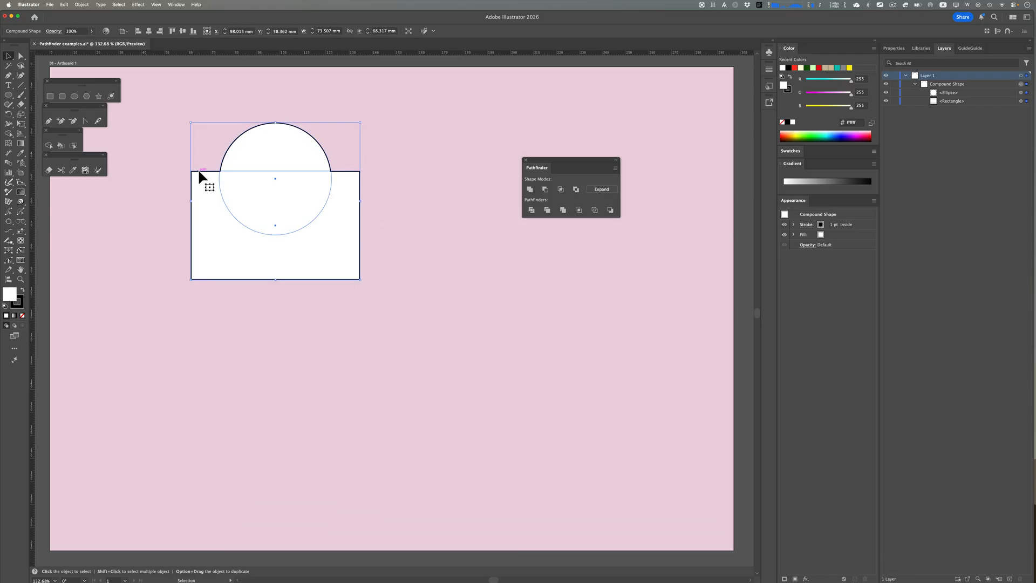
{"action": "left_click", "coordinate": [152, 192]}
{"action": "left_click", "coordinate": [206, 176]}
{"action": "left_click_drag", "start_coordinate": [205, 171], "coordinate": [321, 247]}
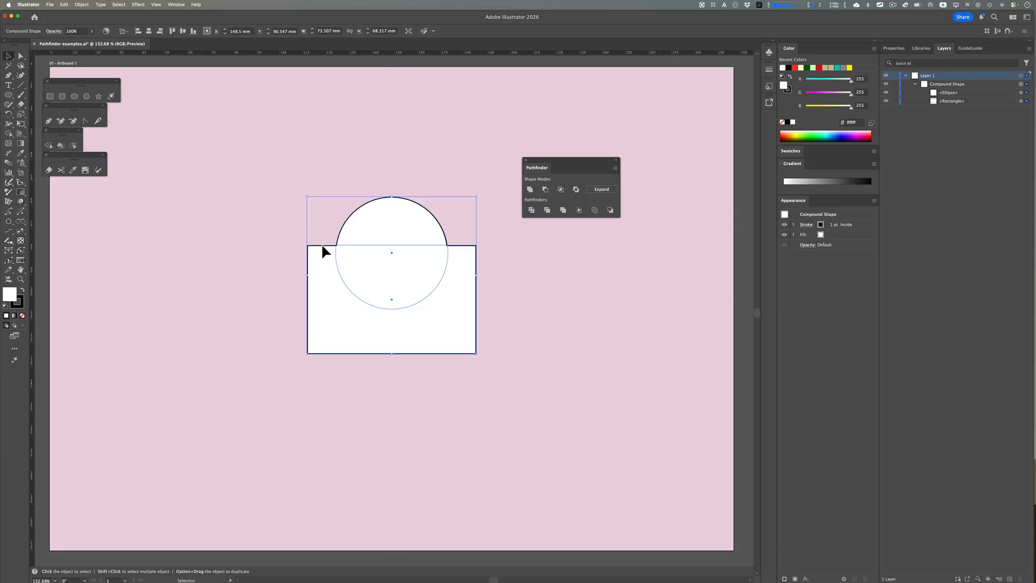
Isolate the compound shape, move its rectangle right and slightly up so it overlaps the circle off-centre, and exit isolation mode.
{"action": "double_click", "coordinate": [323, 247]}
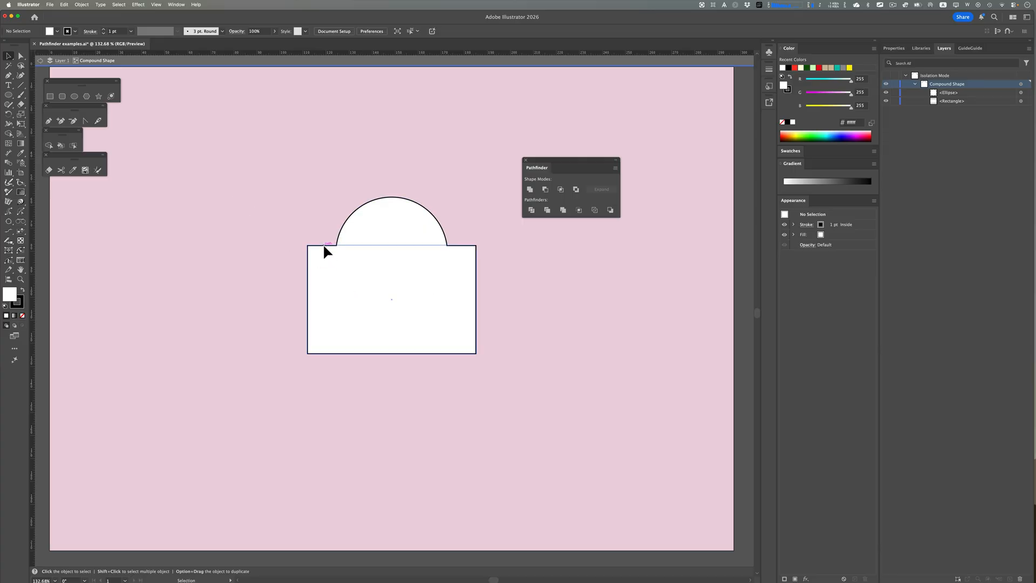
{"action": "left_click_drag", "start_coordinate": [324, 245], "coordinate": [382, 226]}
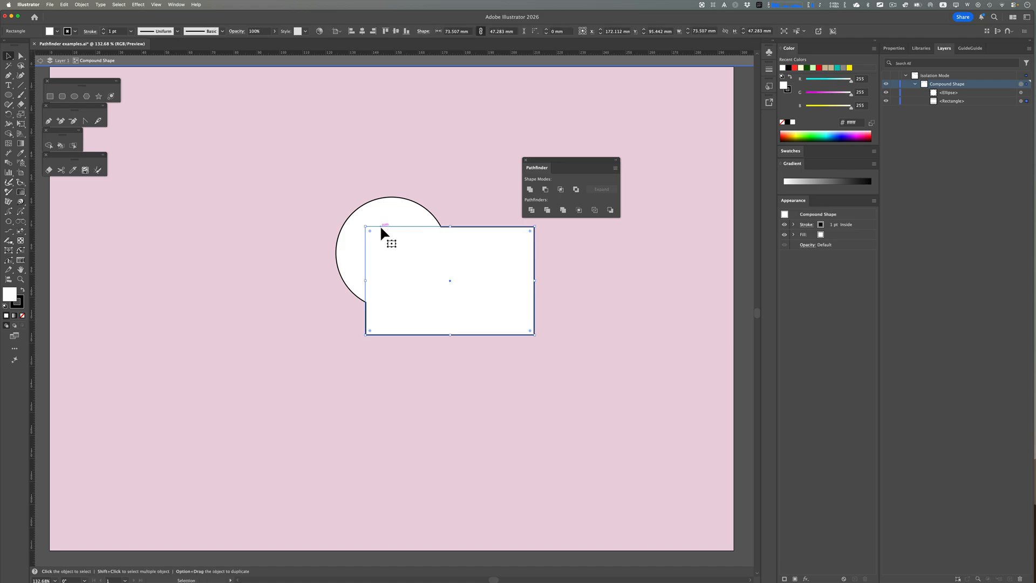
{"action": "double_click", "coordinate": [210, 145]}
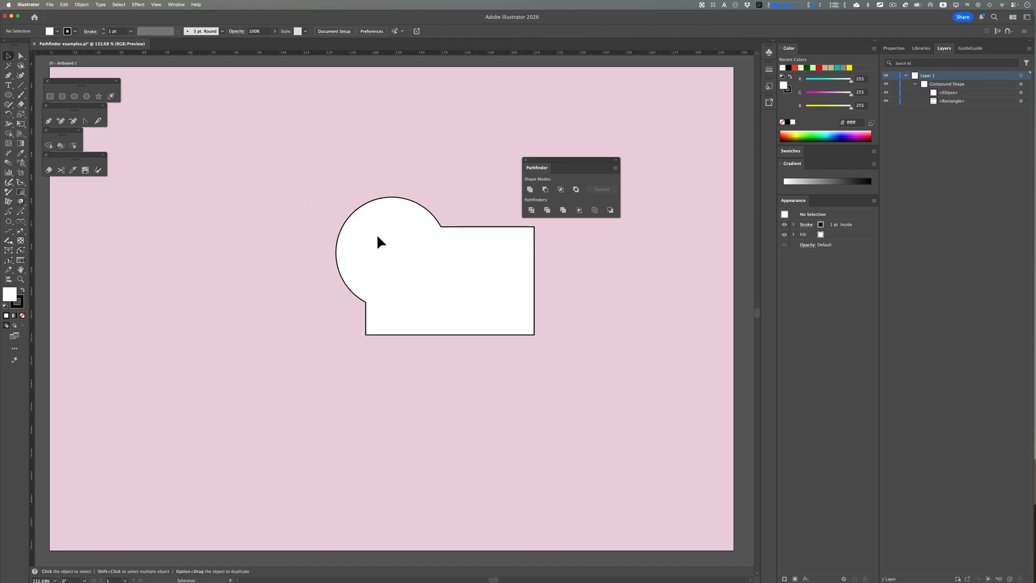
Move the compound shape toward the artboard's upper left, duplicate it toward the lower right, and expand the copy into a plain path.
{"action": "left_click_drag", "start_coordinate": [390, 232], "coordinate": [430, 388]}
{"action": "key", "text": "alt"}
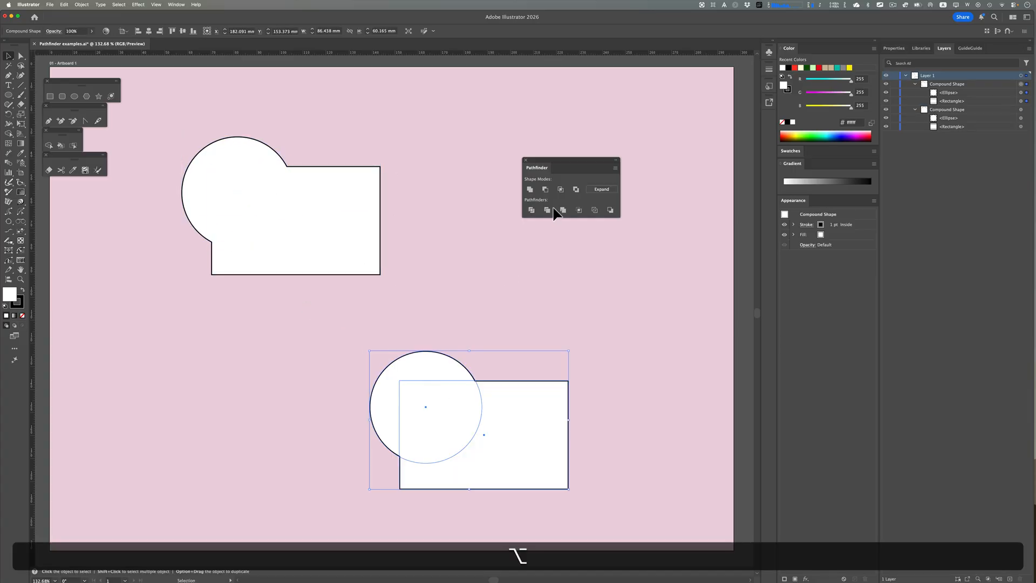
{"action": "left_click", "coordinate": [600, 192]}
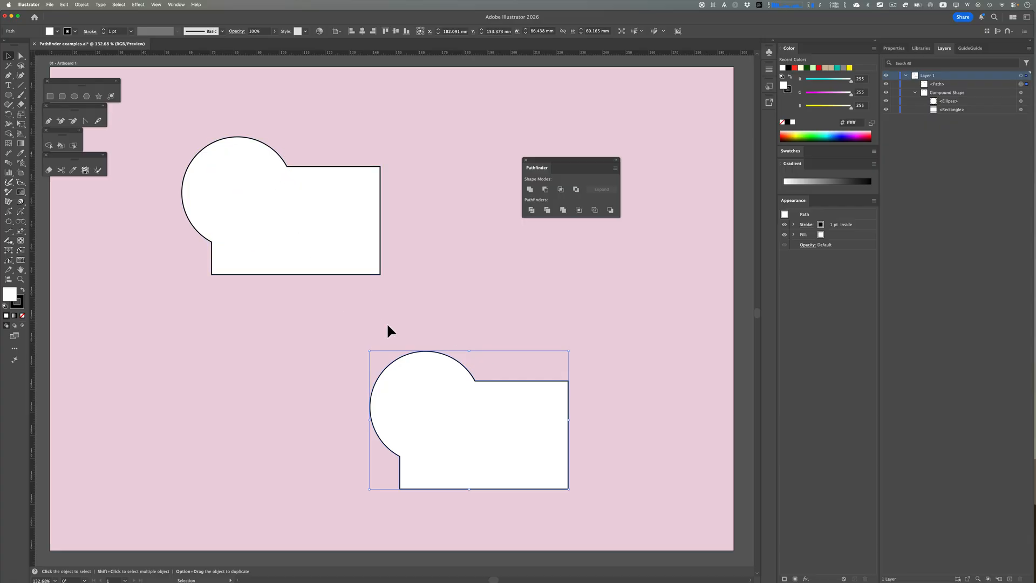
Undo a trial move of the anchor point where the expanded path's arc meets its straight edge, and delete the expanded path.
{"action": "key", "text": "a"}
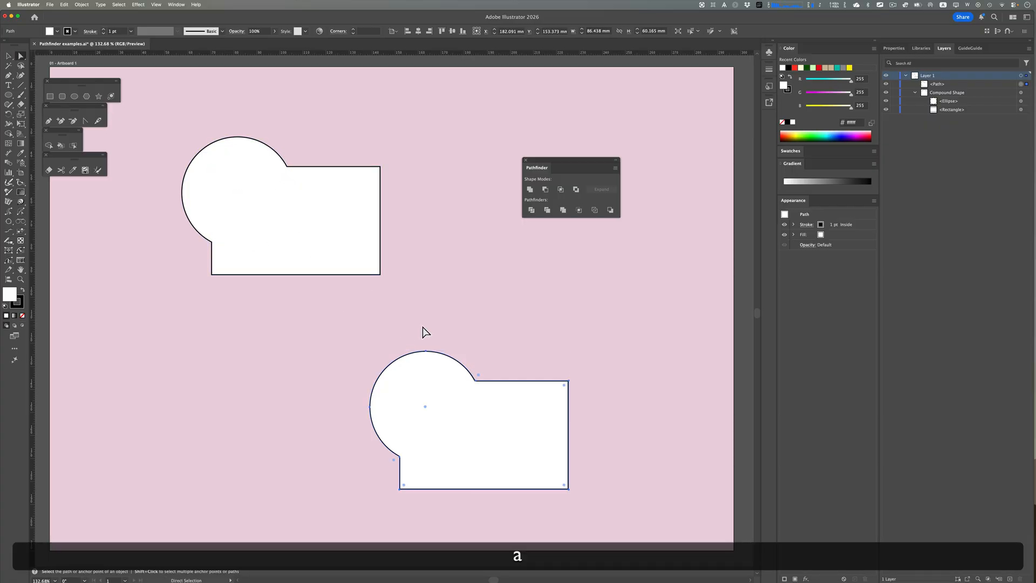
{"action": "left_click", "coordinate": [460, 341]}
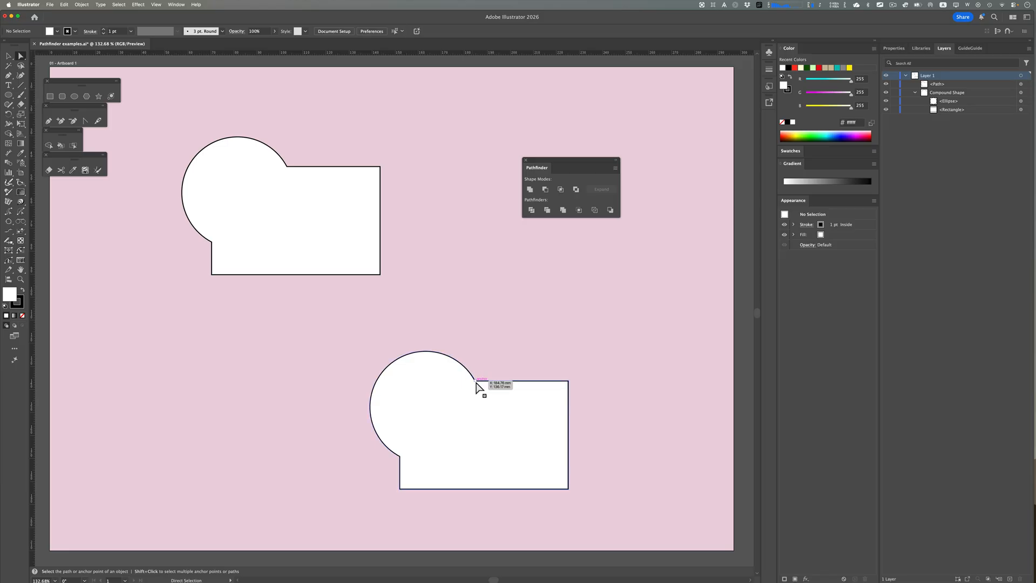
{"action": "left_click_drag", "start_coordinate": [475, 380], "coordinate": [459, 404]}
{"action": "key", "text": "super+z"}
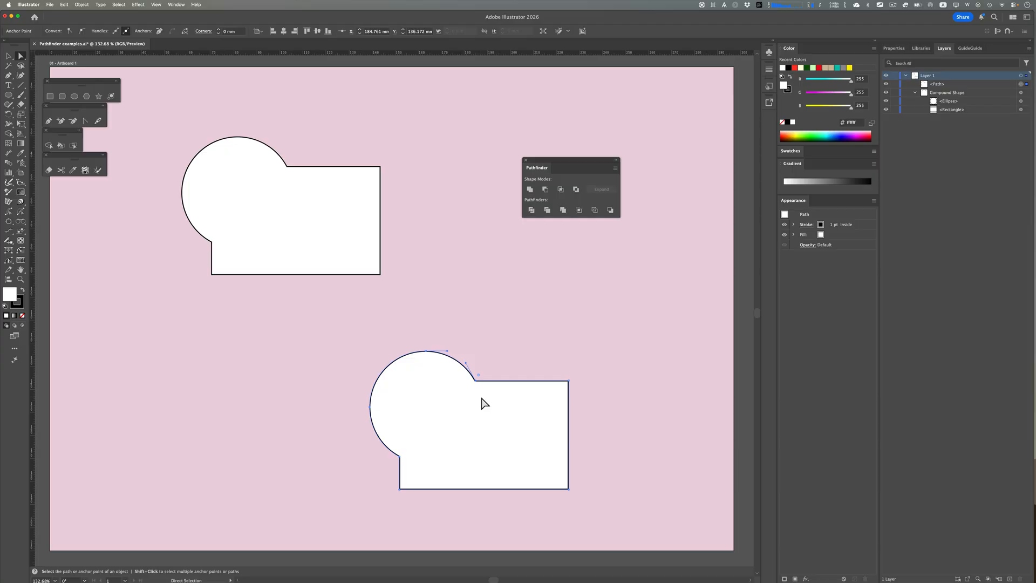
{"action": "key", "text": "BackSpace"}
{"action": "key", "text": "BackSpace"}
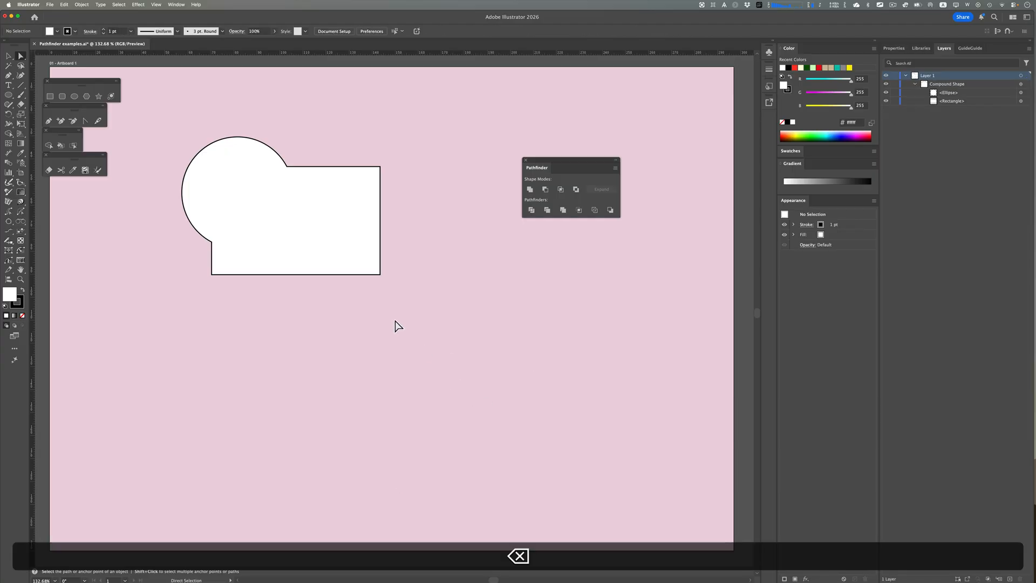
Draw a tall rectangle about 40 by 92 mm at the artboard's lower right, and a horizontal line about 67 mm long across its upper part.
{"action": "key", "text": "m"}
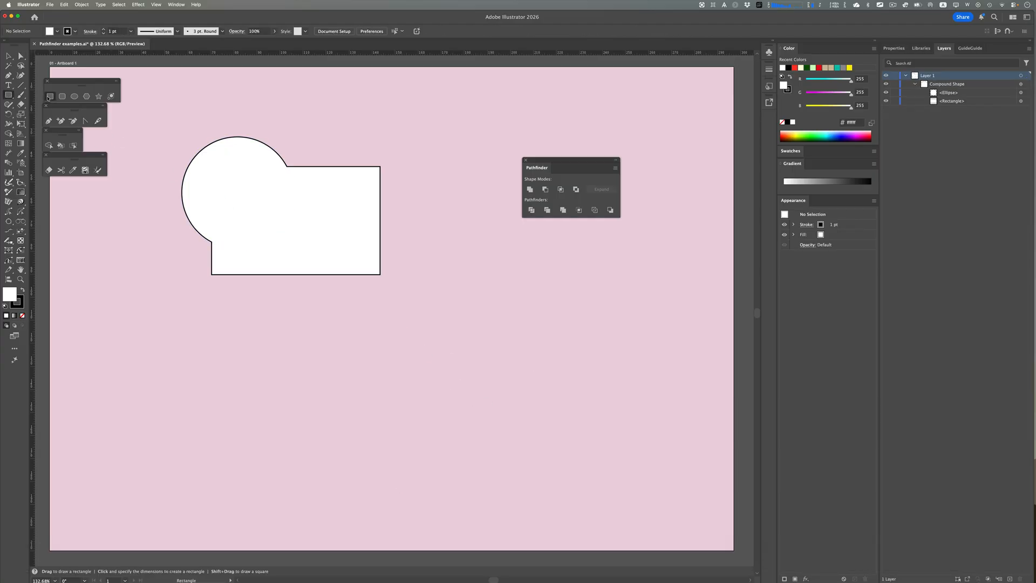
{"action": "left_click_drag", "start_coordinate": [489, 278], "coordinate": [582, 489]}
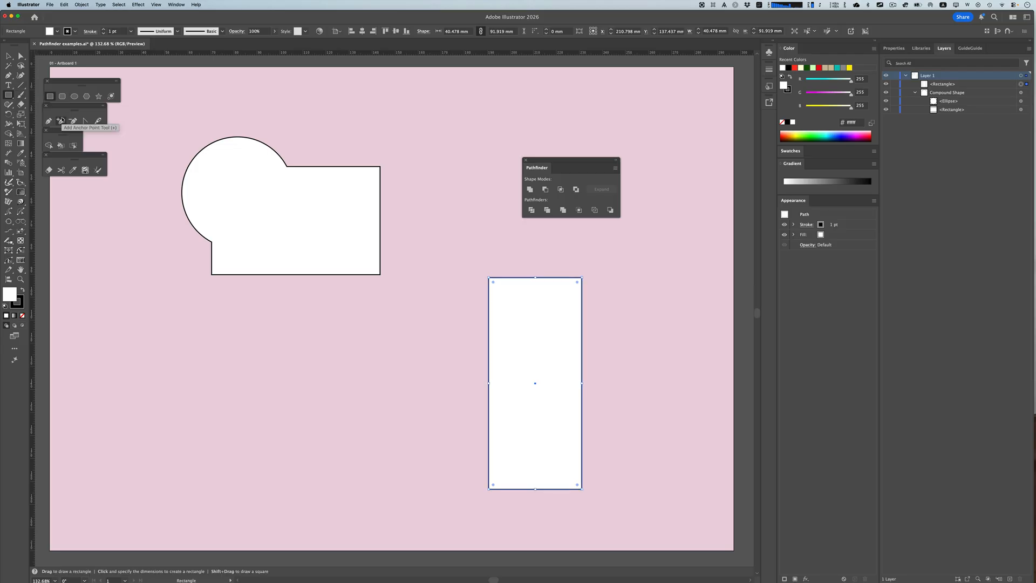
{"action": "key", "text": "p"}
{"action": "left_click", "coordinate": [463, 302]}
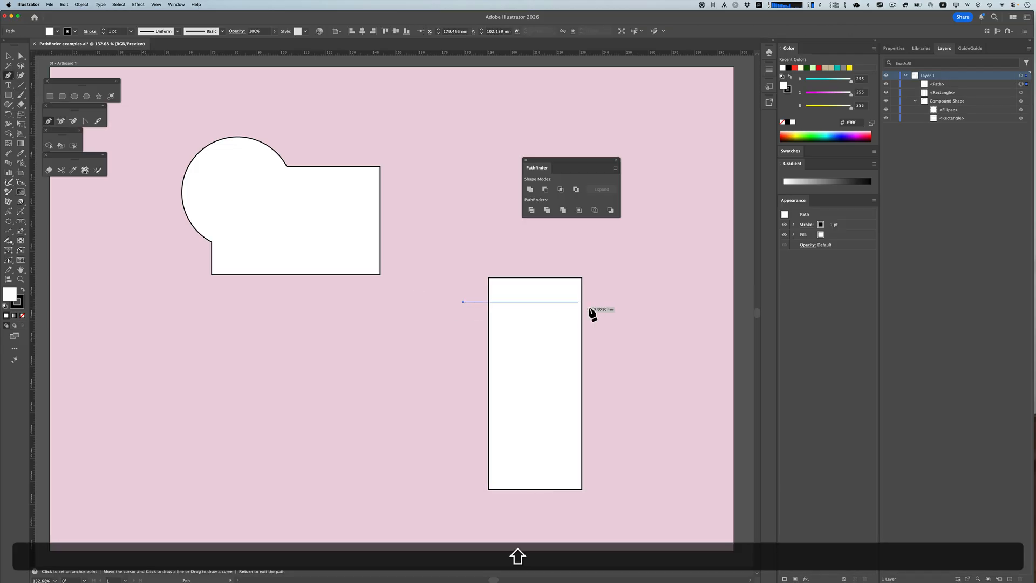
{"action": "left_click", "coordinate": [618, 302]}
{"action": "key", "text": "a"}
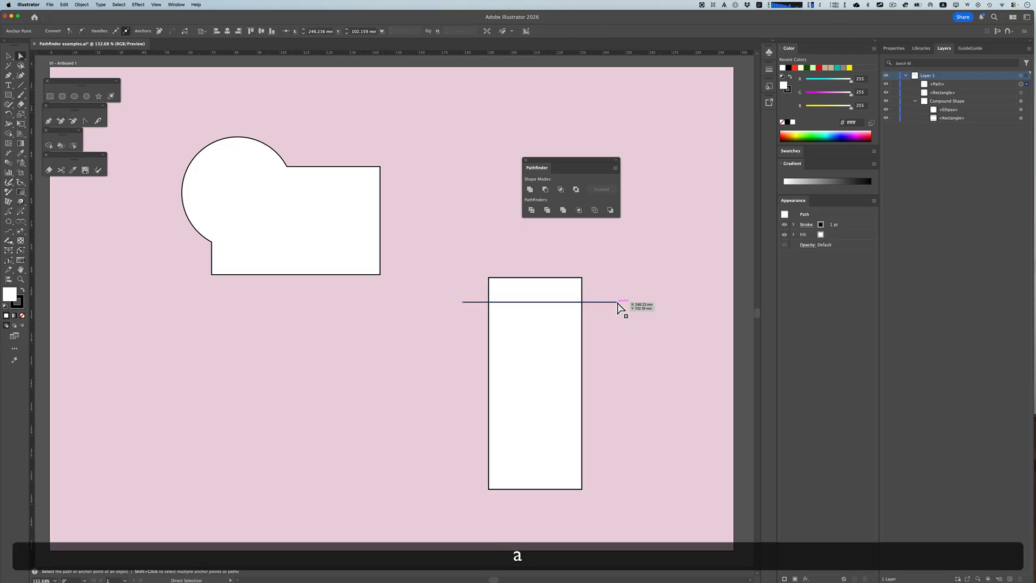
Duplicate the horizontal line down the tall rectangle at about 12 mm intervals until seven evenly spaced lines cross it.
{"action": "key", "text": "alt"}
{"action": "left_click_drag", "start_coordinate": [608, 305], "coordinate": [613, 332]}
{"action": "key", "text": "alt+shift+super+d"}
{"action": "key", "text": "super+d"}
{"action": "key", "text": "super+d"}
{"action": "key", "text": "super+d"}
{"action": "key", "text": "super+d"}
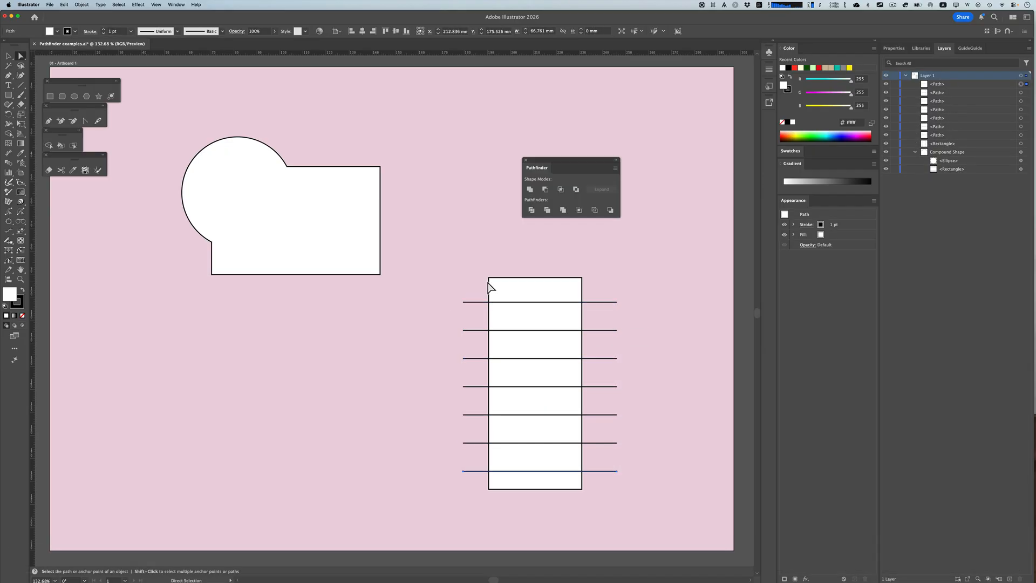
Select the tall rectangle with all seven lines and apply the Divide pathfinder.
{"action": "key", "text": "v"}
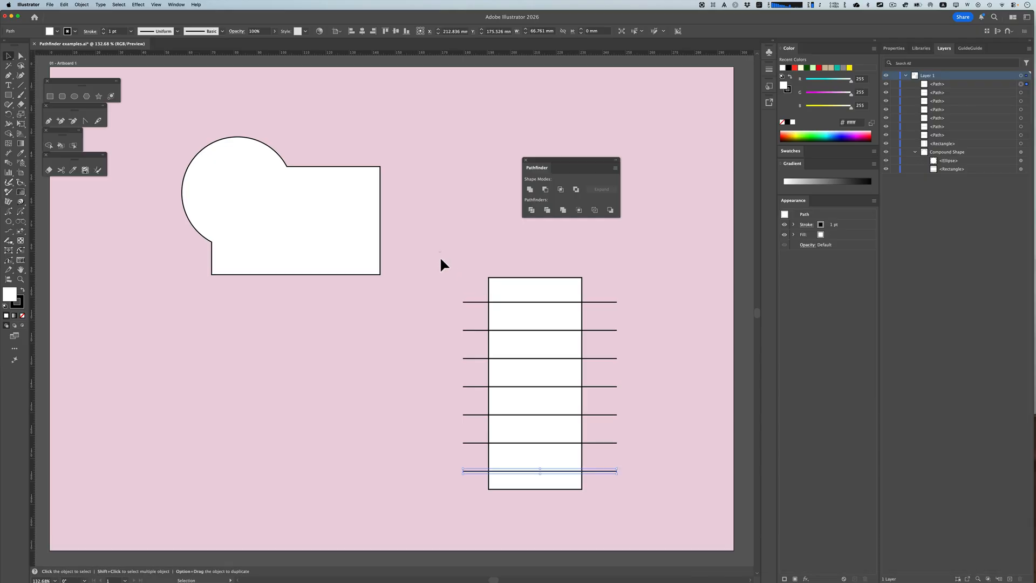
{"action": "left_click_drag", "start_coordinate": [439, 258], "coordinate": [678, 536]}
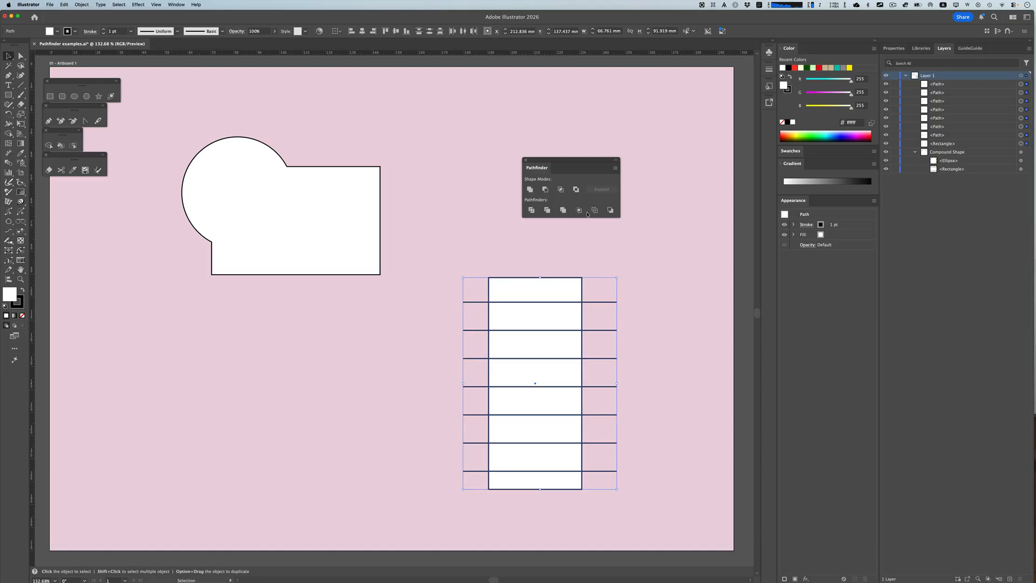
{"action": "left_click", "coordinate": [532, 210]}
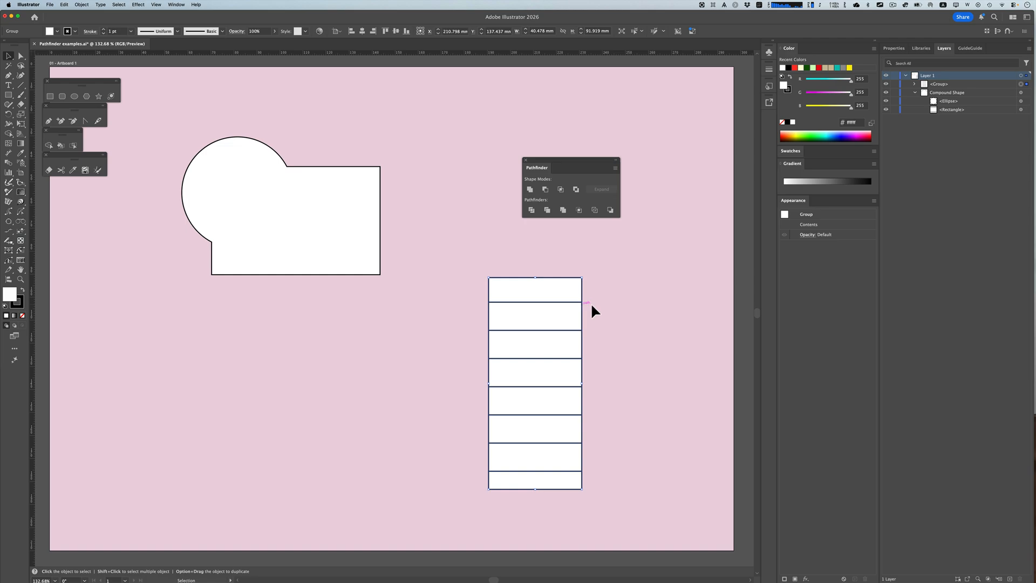
Open and close isolation mode on the divided group, and move the whole group slightly up and to the right.
{"action": "left_click", "coordinate": [474, 254]}
{"action": "left_click", "coordinate": [500, 276]}
{"action": "double_click", "coordinate": [500, 276]}
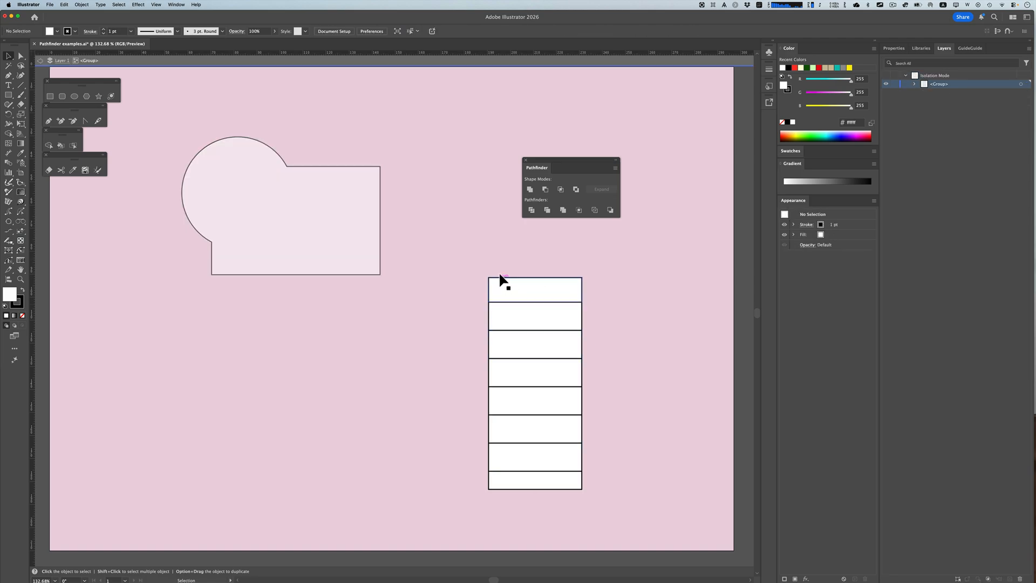
{"action": "double_click", "coordinate": [492, 263]}
{"action": "left_click_drag", "start_coordinate": [503, 279], "coordinate": [507, 270]}
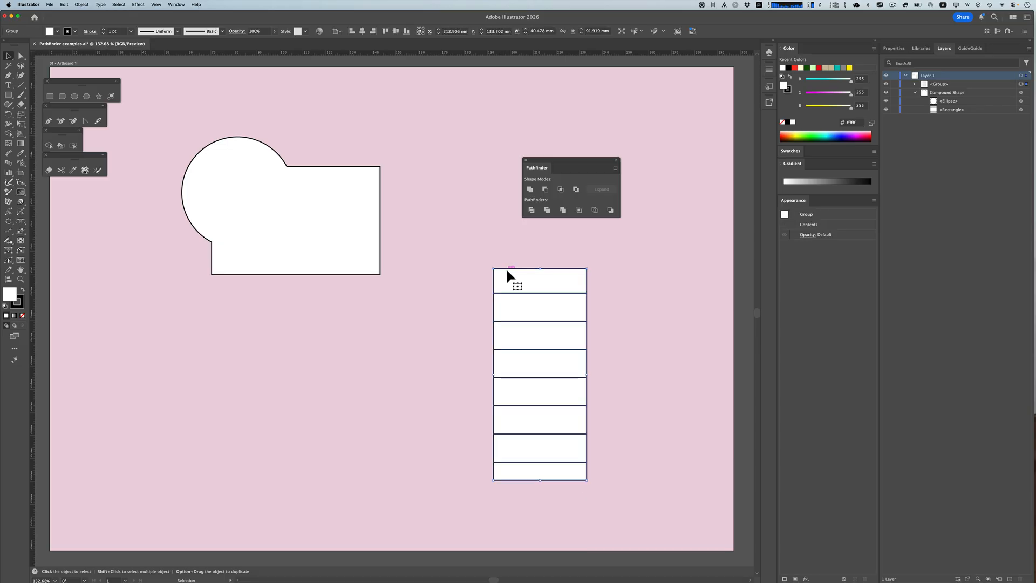
Expand the divided group in the layer list and toggle the visibility of its first two paths off and on.
{"action": "left_click", "coordinate": [916, 85]}
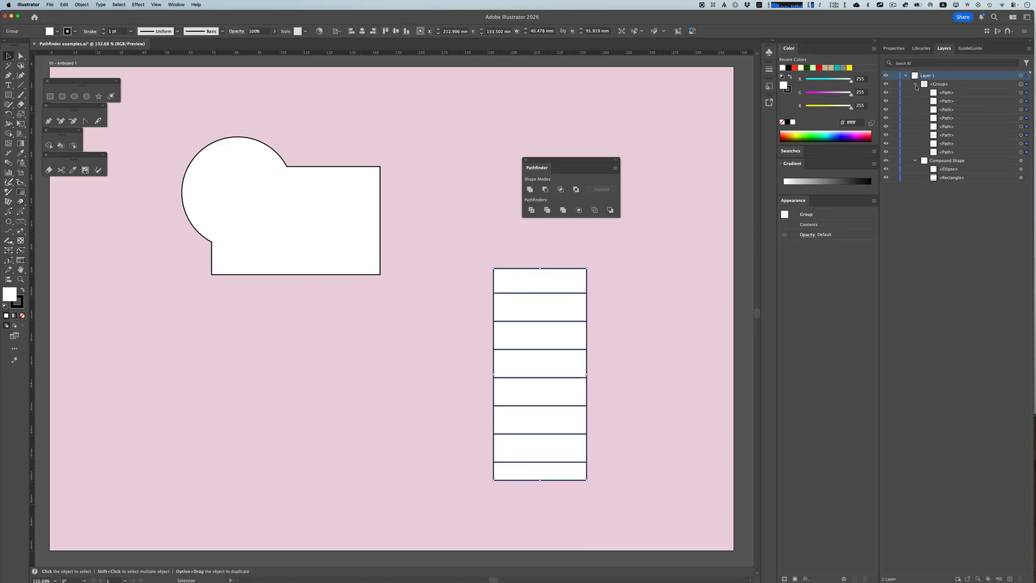
{"action": "left_click", "coordinate": [886, 92]}
{"action": "left_click", "coordinate": [886, 92]}
{"action": "left_click", "coordinate": [886, 101]}
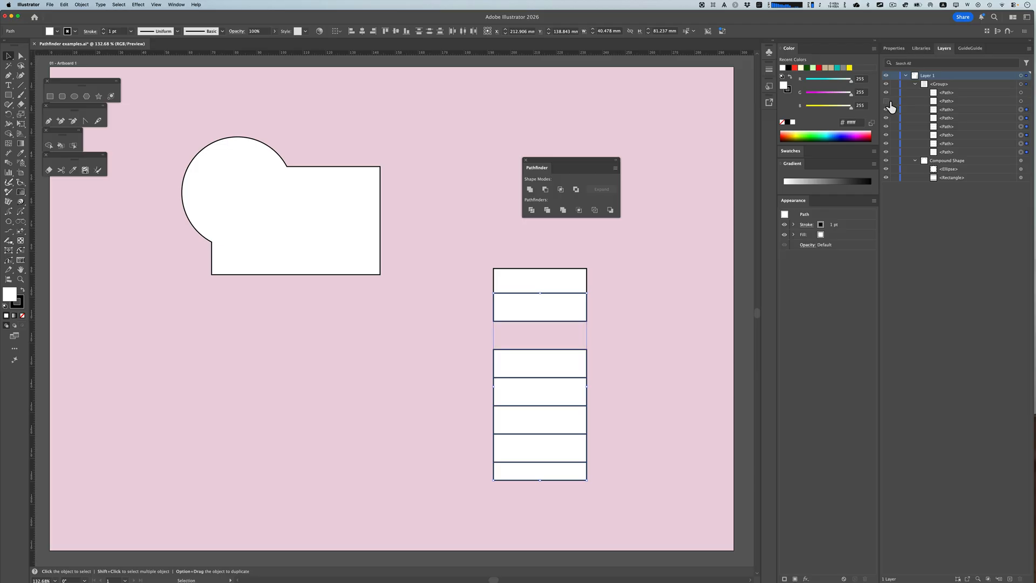
{"action": "left_click", "coordinate": [886, 101]}
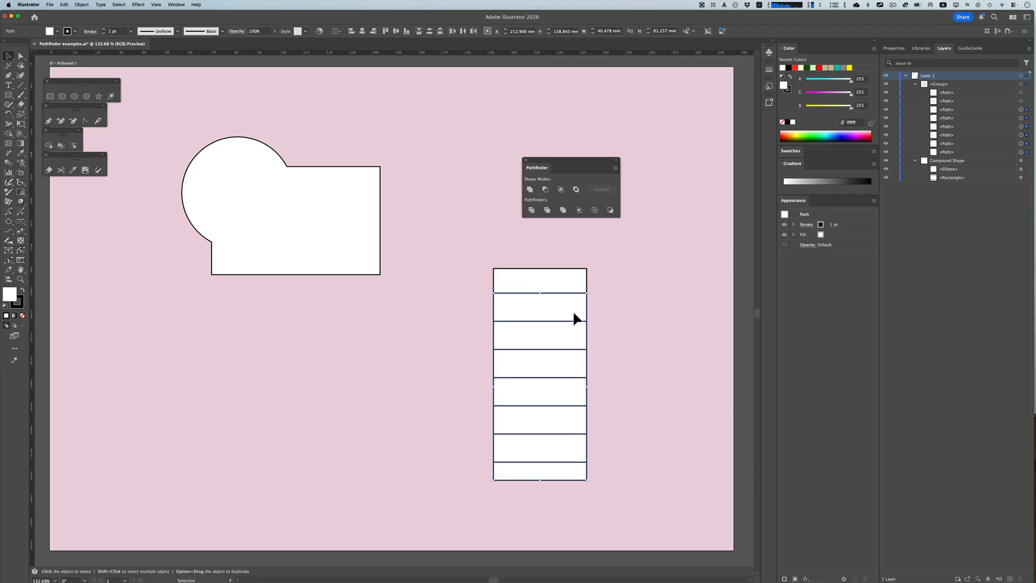
Ungroup the divided strips and deselect them.
{"action": "left_click", "coordinate": [503, 269]}
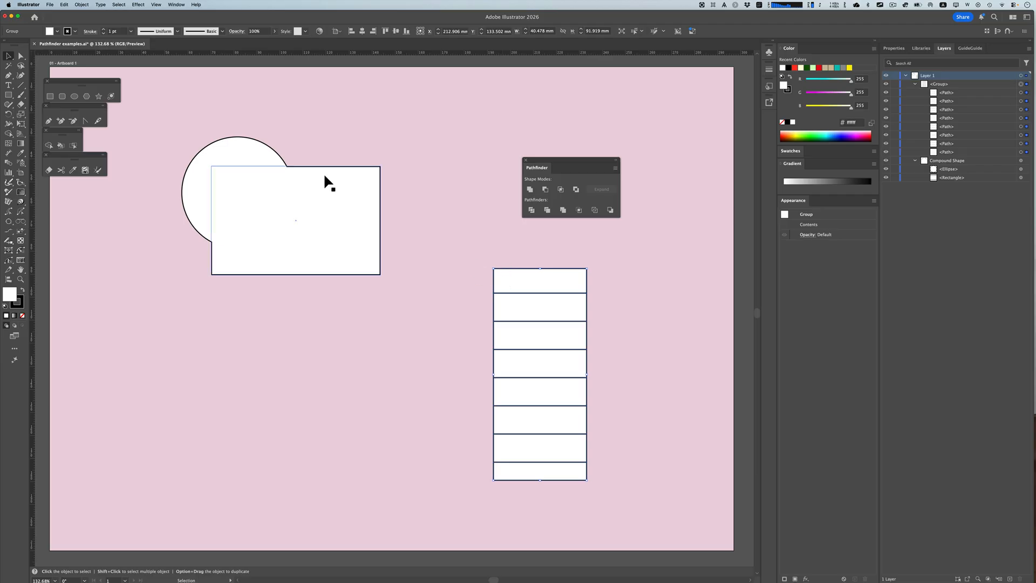
{"action": "left_click", "coordinate": [82, 5]}
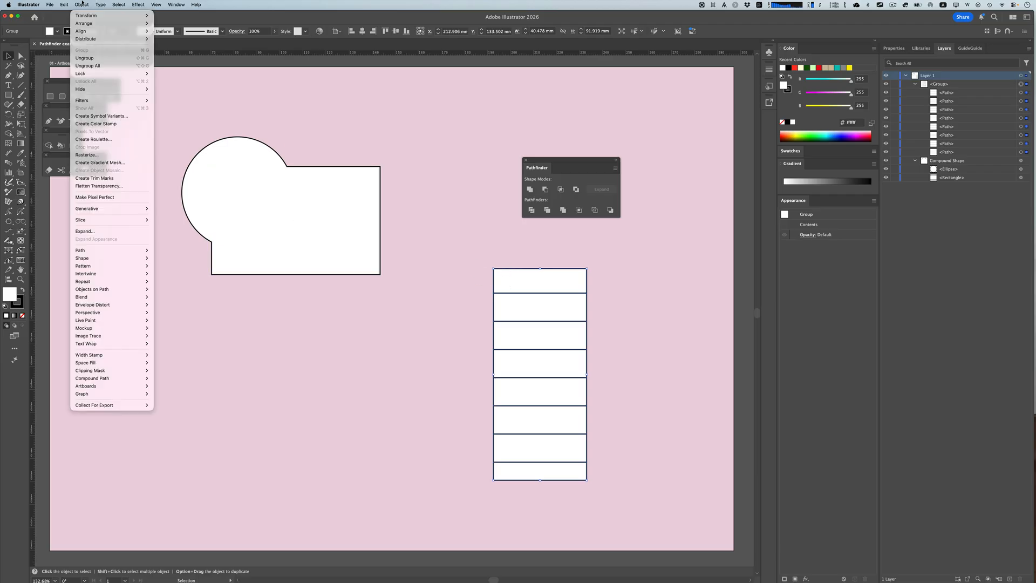
{"action": "left_click", "coordinate": [95, 62]}
{"action": "left_click", "coordinate": [484, 232]}
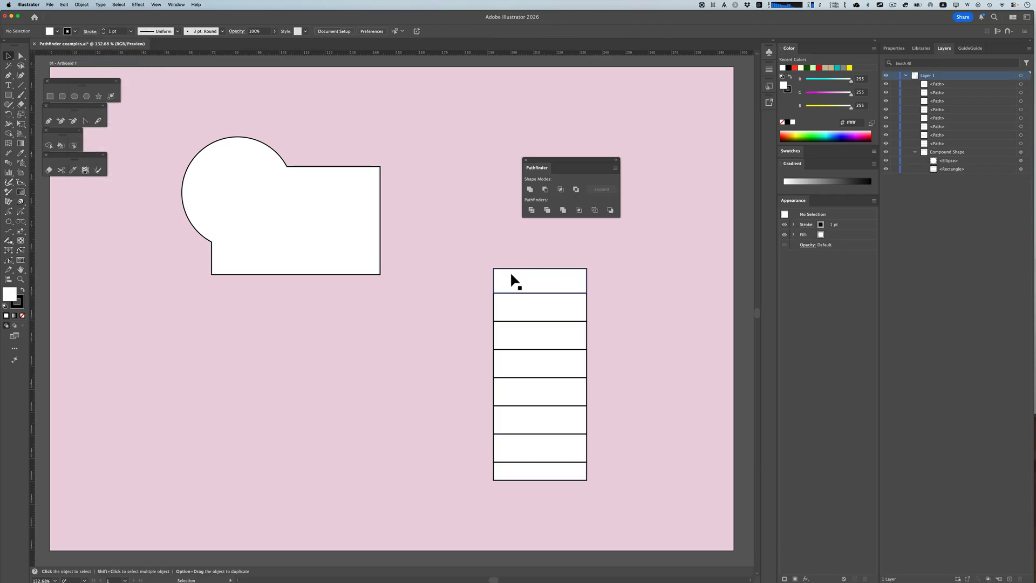
Move the individual strips apart into a staggered stack and rotate one of the lower strips.
{"action": "left_click_drag", "start_coordinate": [511, 275], "coordinate": [507, 266]}
{"action": "left_click_drag", "start_coordinate": [514, 305], "coordinate": [640, 470]}
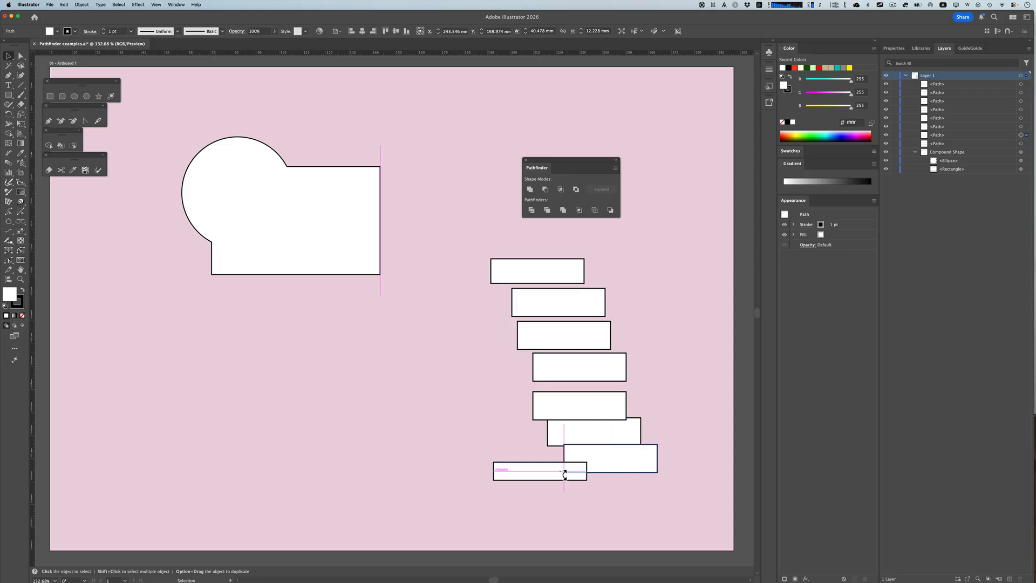
{"action": "left_click_drag", "start_coordinate": [564, 474], "coordinate": [536, 441]}
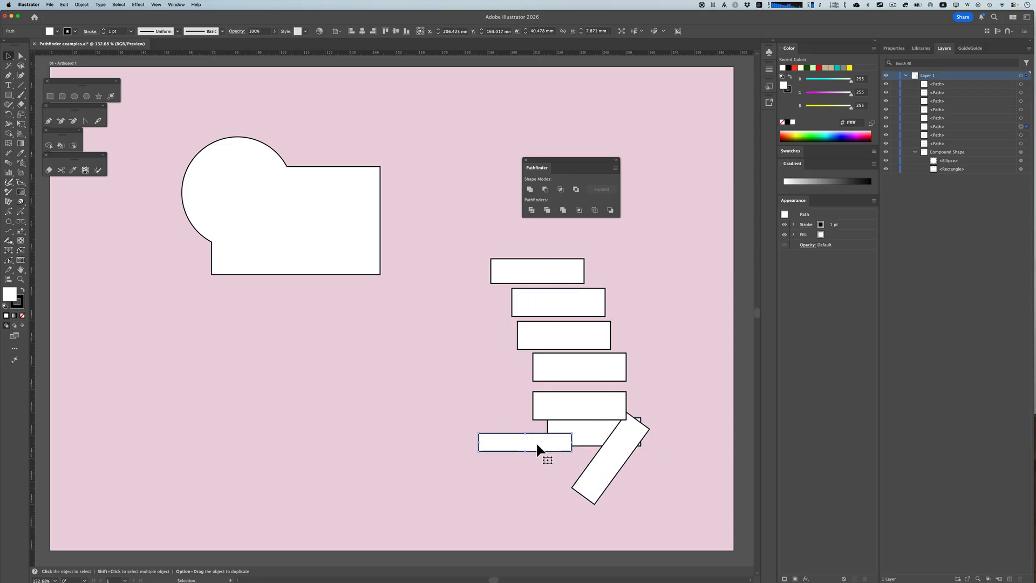
Undo the individual strip moves, the rotation and the ungrouping.
{"action": "key", "text": "super+z"}
{"action": "key", "text": "super+z"}
{"action": "key", "text": "super+z"}
{"action": "key", "text": "super+z"}
{"action": "key", "text": "super+z"}
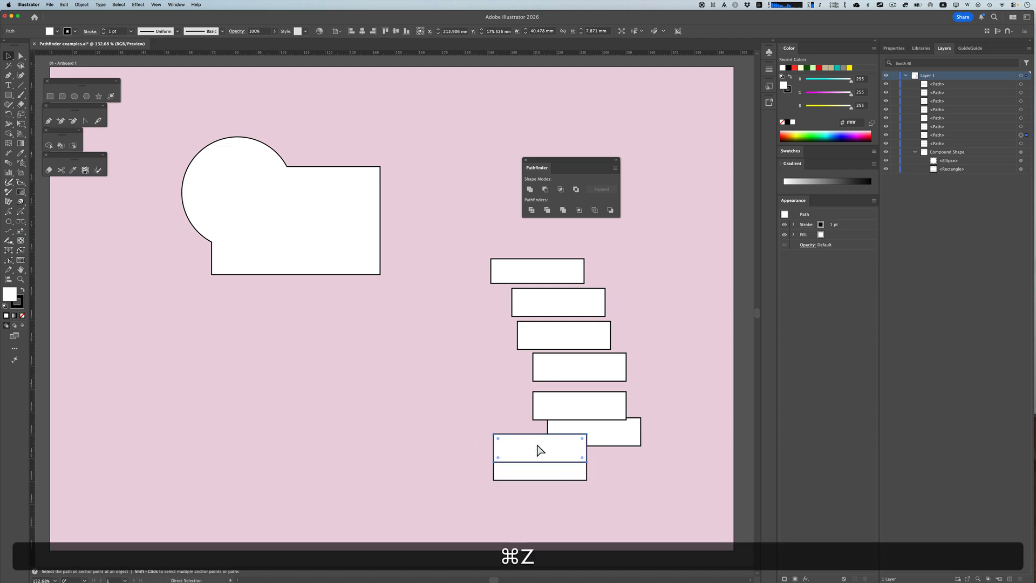
{"action": "key", "text": "super+z"}
{"action": "key", "text": "super+z"}
{"action": "key", "text": "super+z"}
{"action": "key", "text": "super+z"}
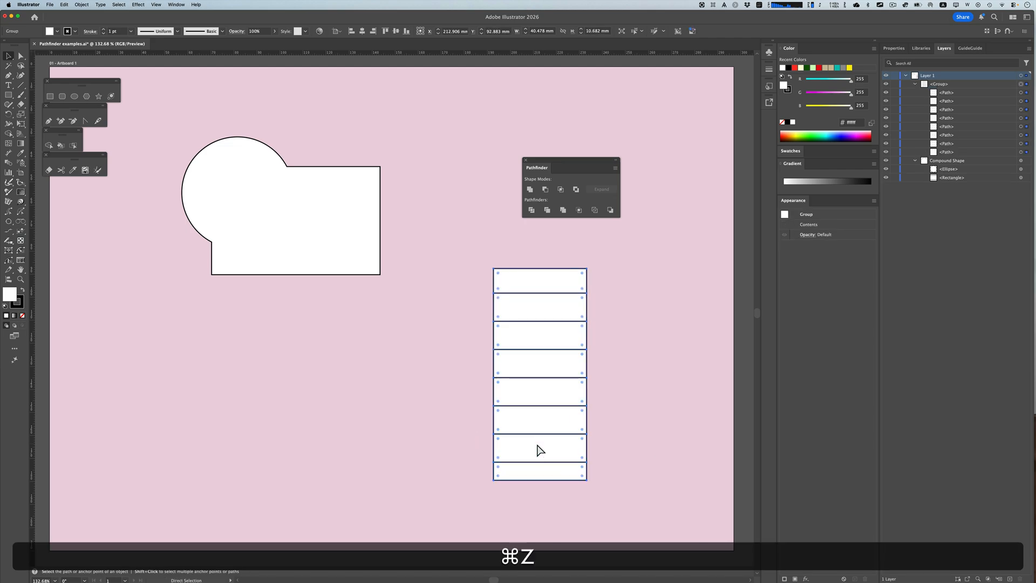
Undo the Divide operation to restore the rectangle and its crossing lines.
{"action": "key", "text": "super+z"}
{"action": "key", "text": "super+z"}
{"action": "key", "text": "super+z"}
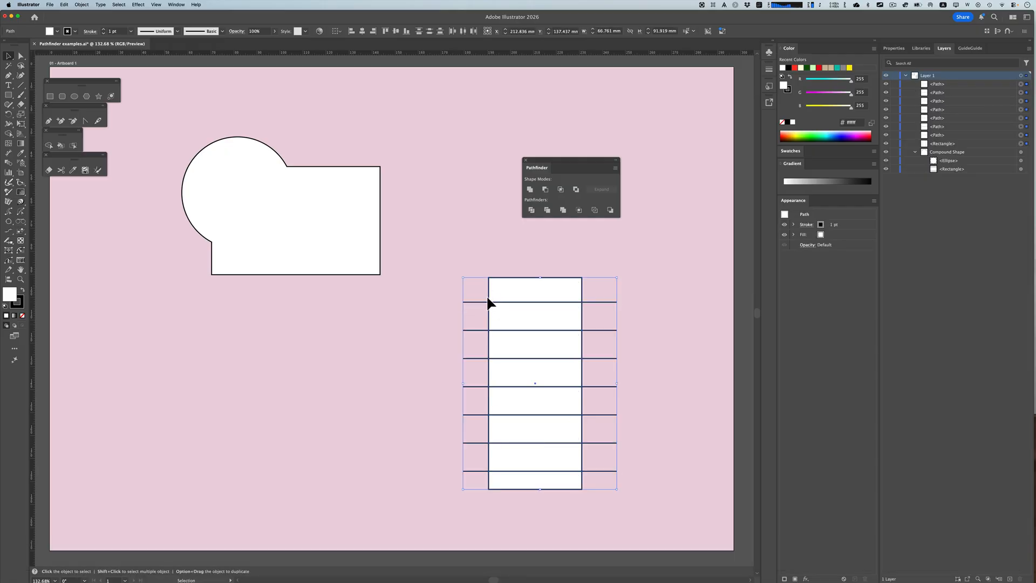
Trim the rectangle with the crossing lines and check the resulting group by deselecting and reselecting it.
{"action": "left_click", "coordinate": [548, 210]}
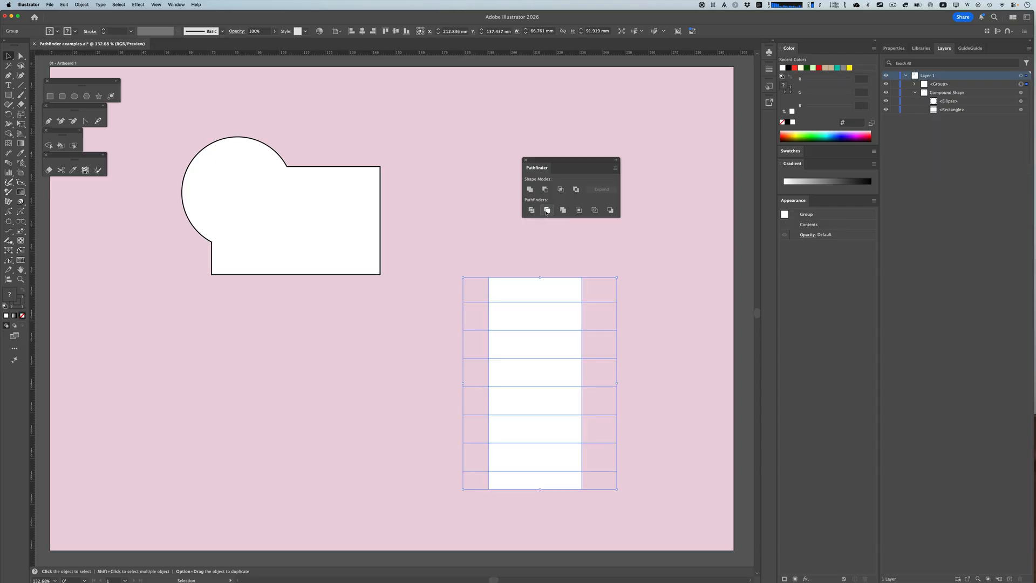
{"action": "left_click", "coordinate": [536, 240]}
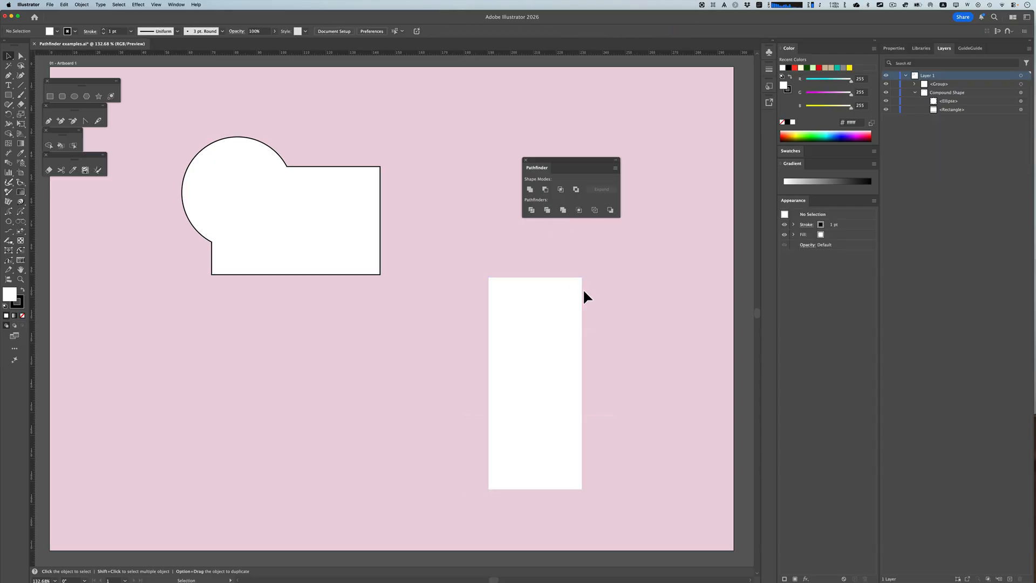
{"action": "left_click", "coordinate": [583, 292]}
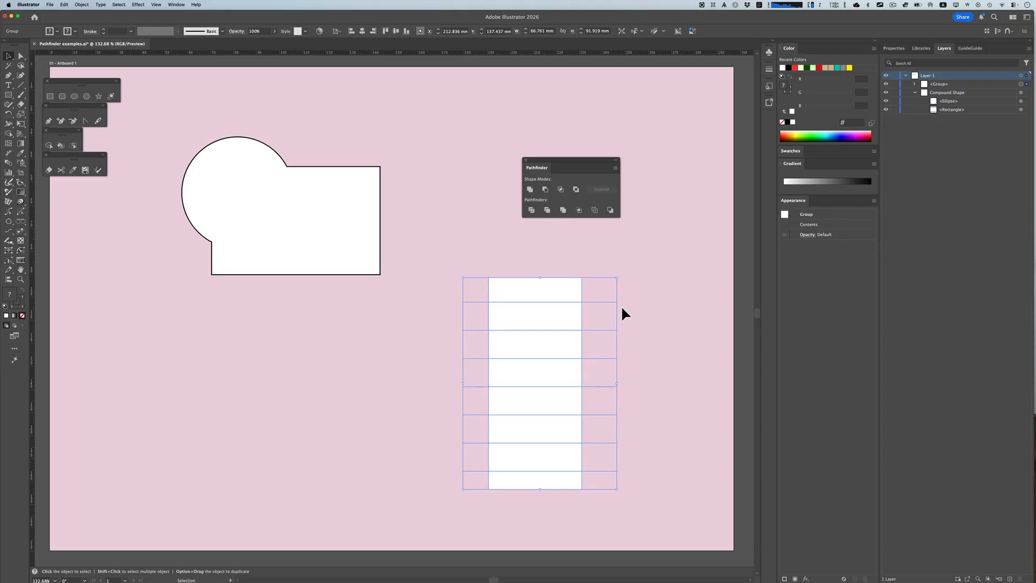
{"action": "left_click", "coordinate": [657, 320]}
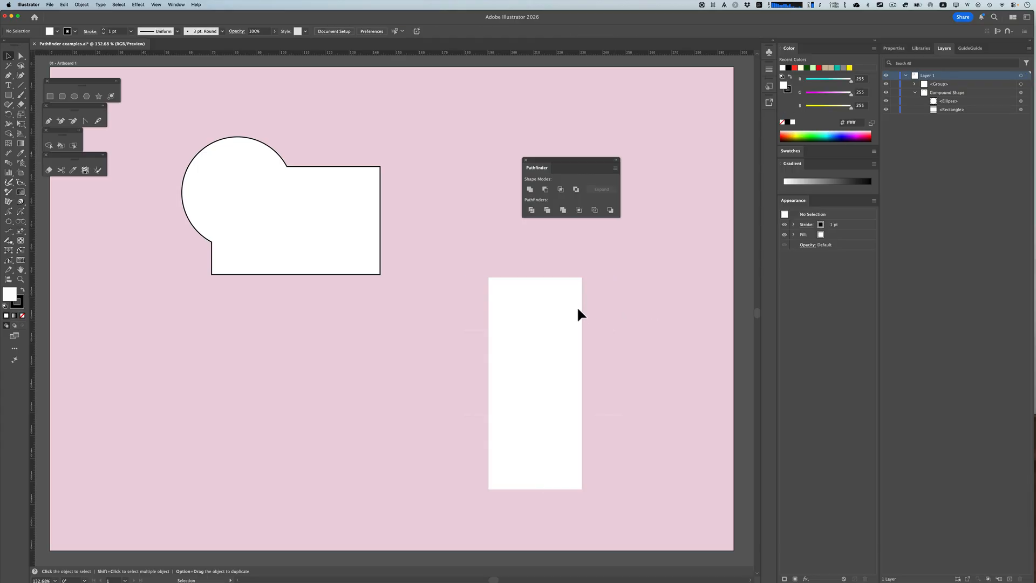
Isolate the trimmed group, select its upper strips to check their separation, and exit isolation.
{"action": "double_click", "coordinate": [573, 303]}
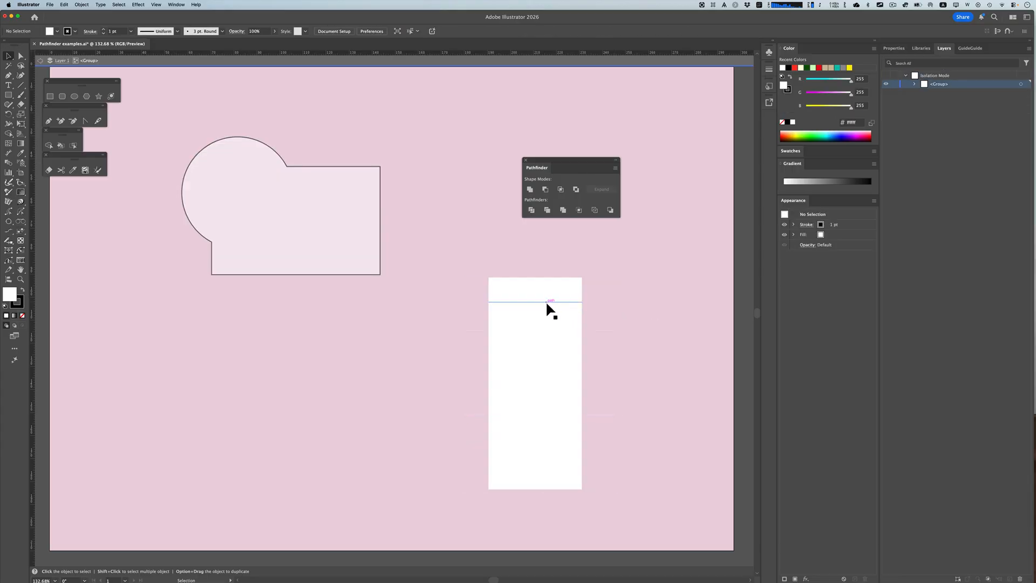
{"action": "left_click", "coordinate": [547, 286]}
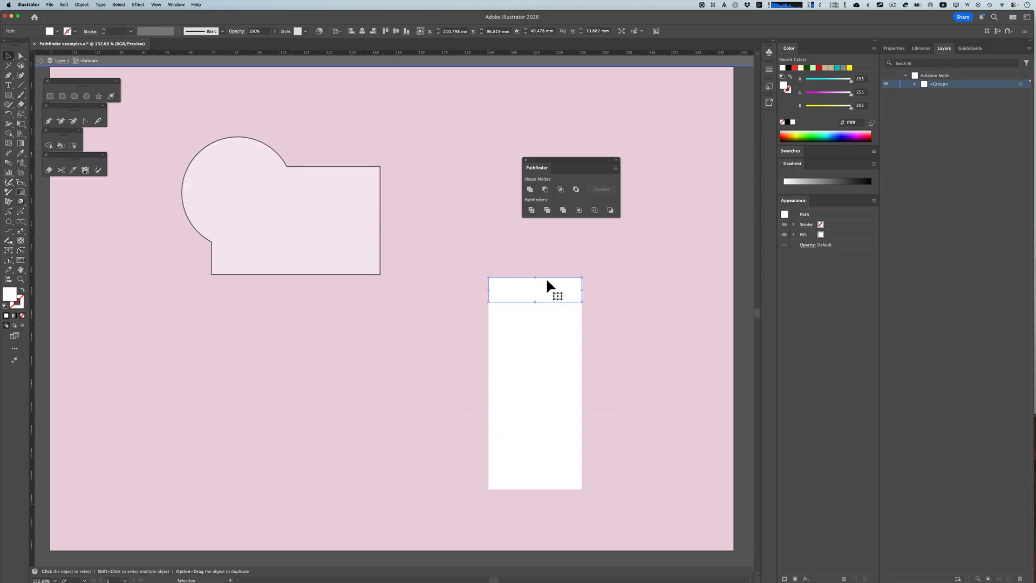
{"action": "left_click", "coordinate": [568, 347], "text": "shift"}
{"action": "double_click", "coordinate": [657, 366]}
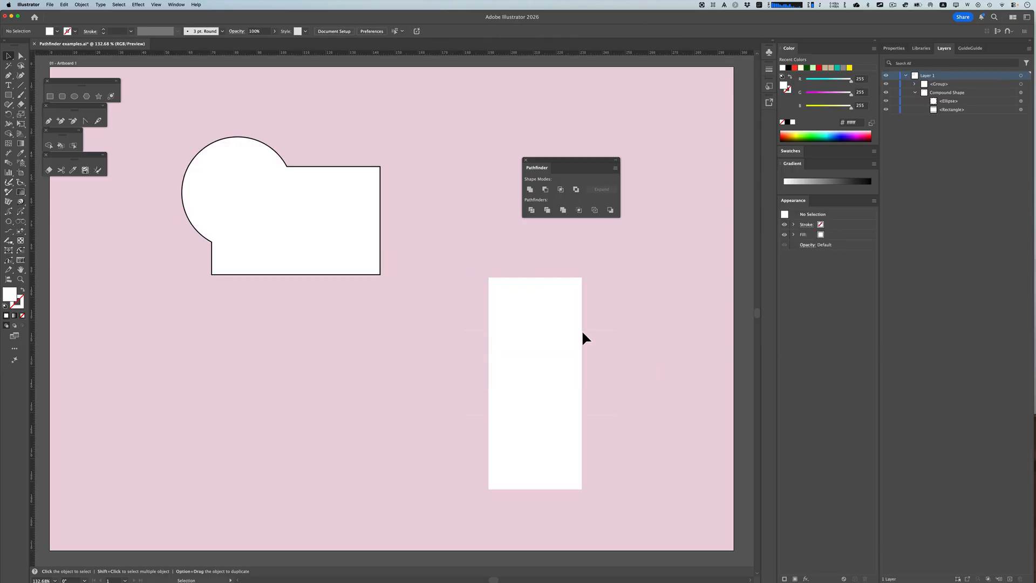
Ungroup the trimmed strips and lines, dismissing the stray recording overlay, and deselect everything.
{"action": "left_click", "coordinate": [567, 317]}
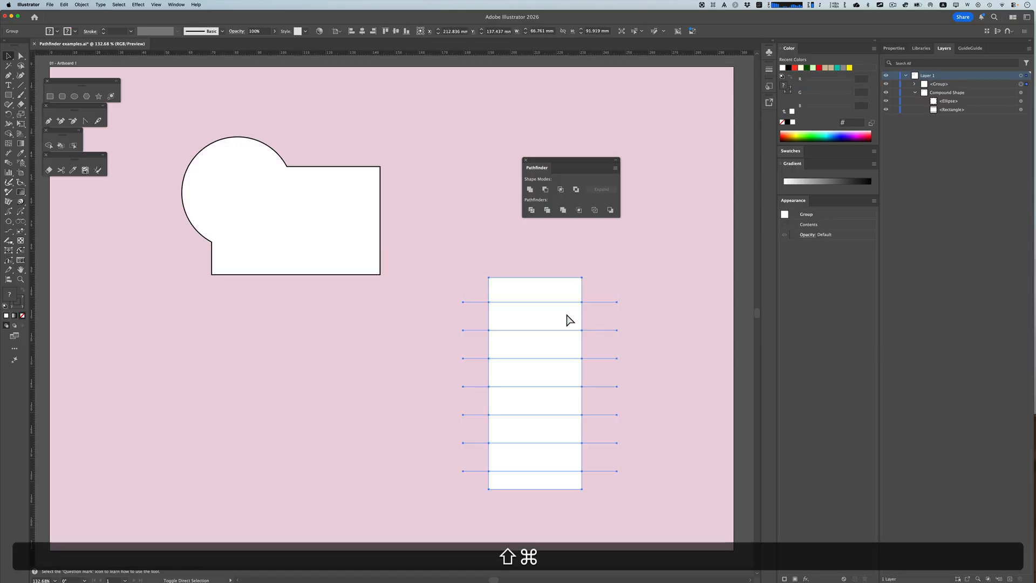
{"action": "key", "text": "shift+super+g"}
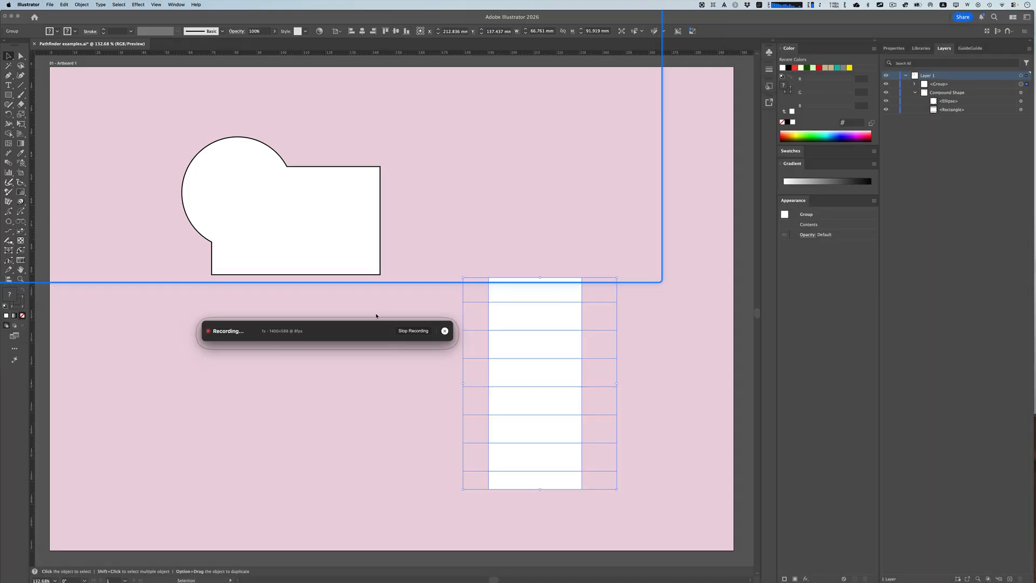
{"action": "left_click", "coordinate": [444, 332]}
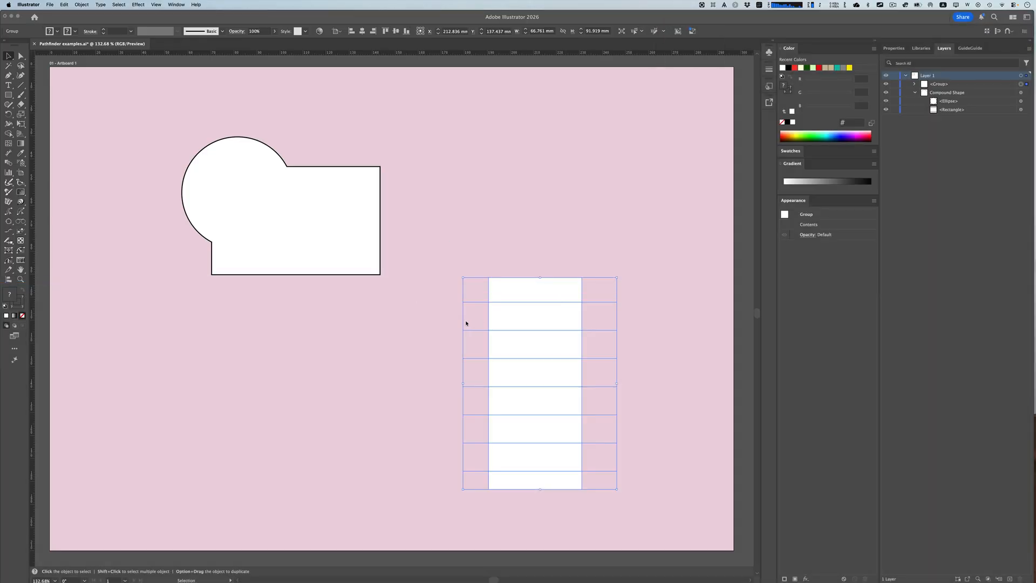
{"action": "left_click", "coordinate": [498, 270]}
{"action": "left_click", "coordinate": [494, 277]}
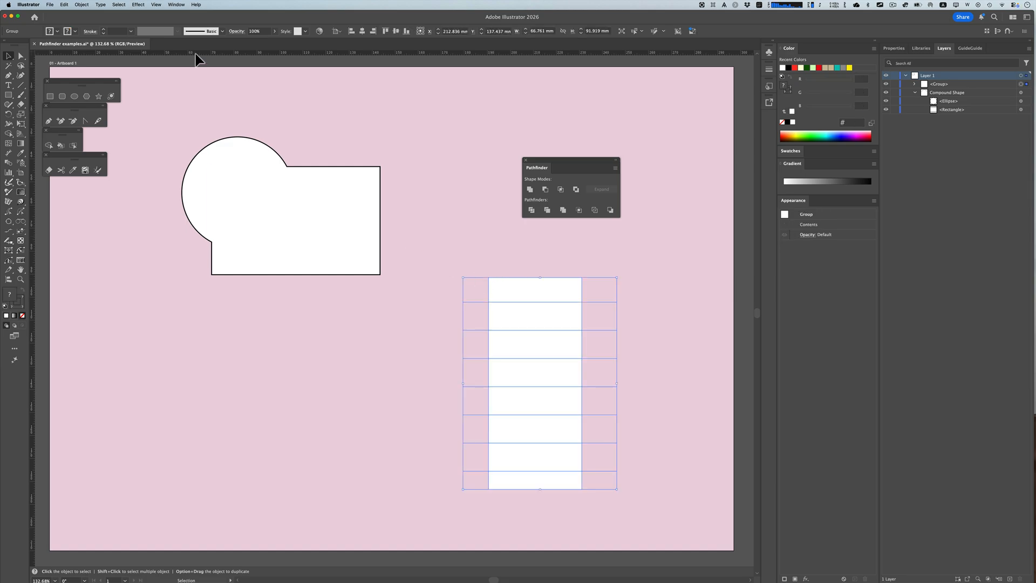
{"action": "left_click", "coordinate": [81, 4]}
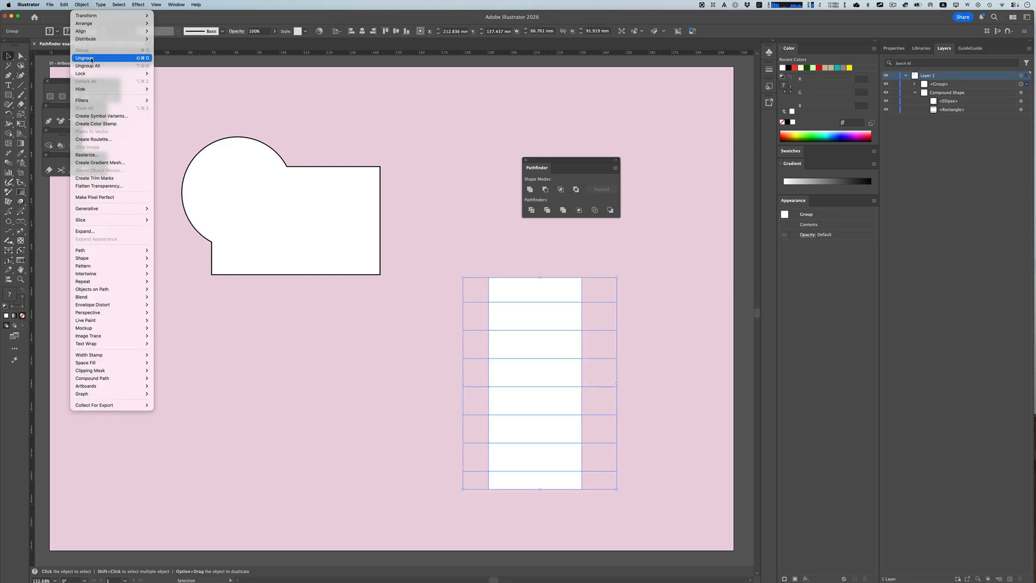
{"action": "left_click", "coordinate": [91, 59]}
{"action": "left_click", "coordinate": [513, 239]}
Move the trimmed strips one by one out of the rectangle into a staggered stack.
{"action": "left_click", "coordinate": [511, 278]}
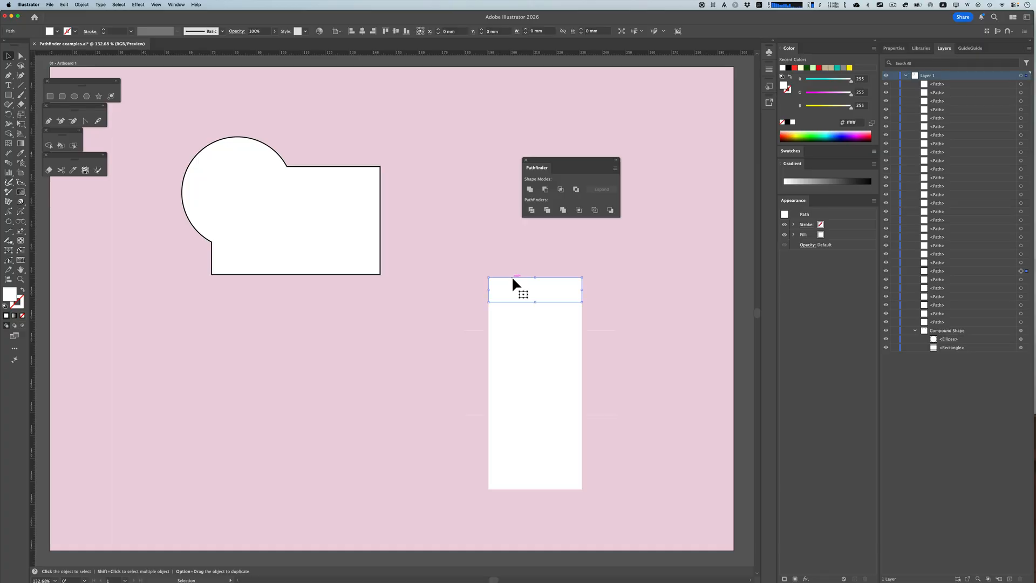
{"action": "left_click_drag", "start_coordinate": [511, 281], "coordinate": [507, 262]}
{"action": "left_click_drag", "start_coordinate": [512, 316], "coordinate": [498, 306]}
{"action": "left_click_drag", "start_coordinate": [528, 342], "coordinate": [508, 338]}
{"action": "left_click_drag", "start_coordinate": [530, 378], "coordinate": [475, 406]}
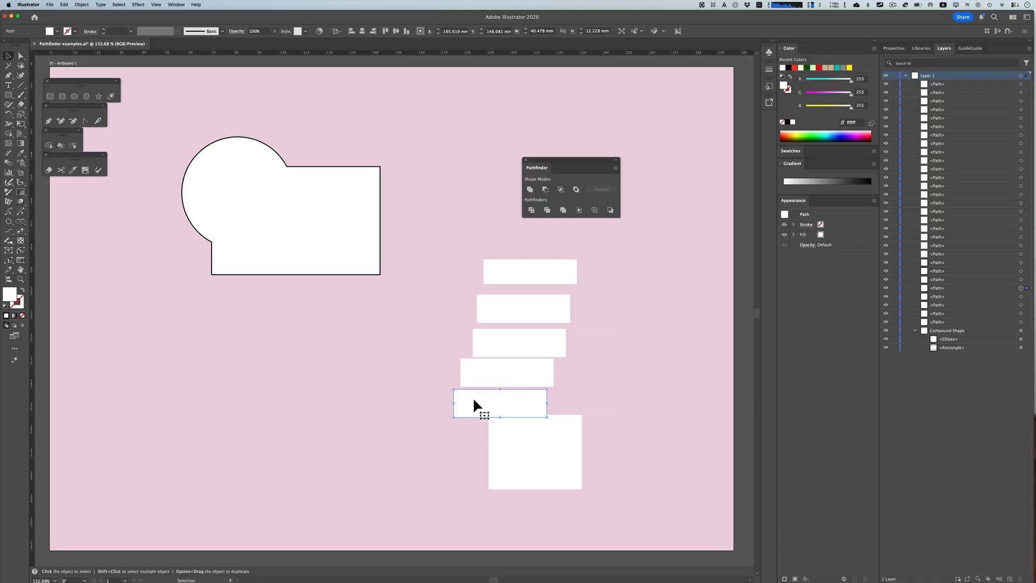
{"action": "left_click_drag", "start_coordinate": [535, 434], "coordinate": [464, 435]}
{"action": "left_click_drag", "start_coordinate": [502, 463], "coordinate": [463, 492]}
Undo the strip moves, the ungrouping and the Trim to restore the original rectangle and lines.
{"action": "key", "text": "super+z"}
{"action": "key", "text": "super+z"}
{"action": "key", "text": "super+z"}
{"action": "key", "text": "super+z"}
{"action": "key", "text": "super+z"}
{"action": "key", "text": "super+z"}
{"action": "key", "text": "super+z"}
{"action": "key", "text": "super+z"}
{"action": "key", "text": "super+z"}
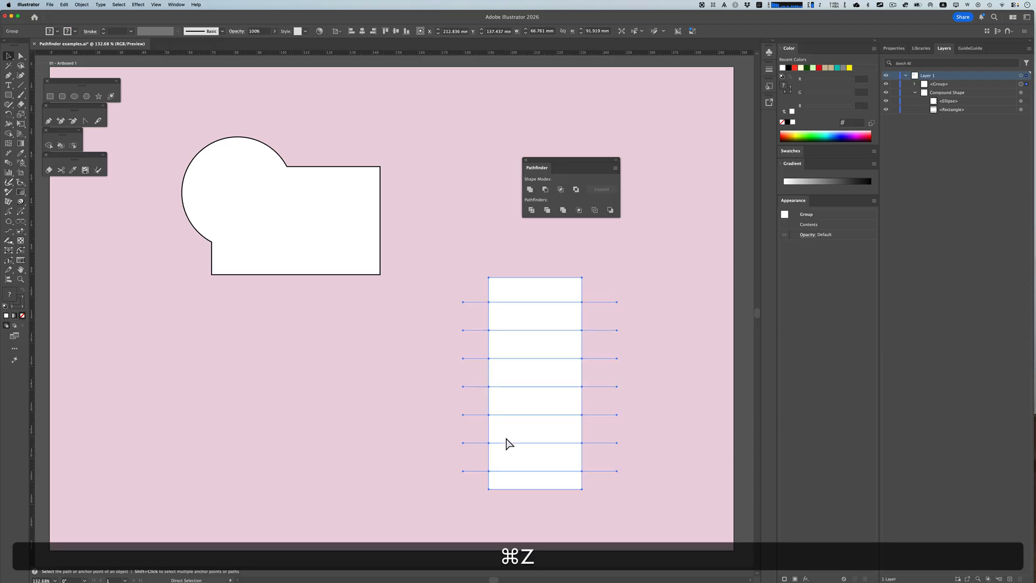
{"action": "key", "text": "super+z"}
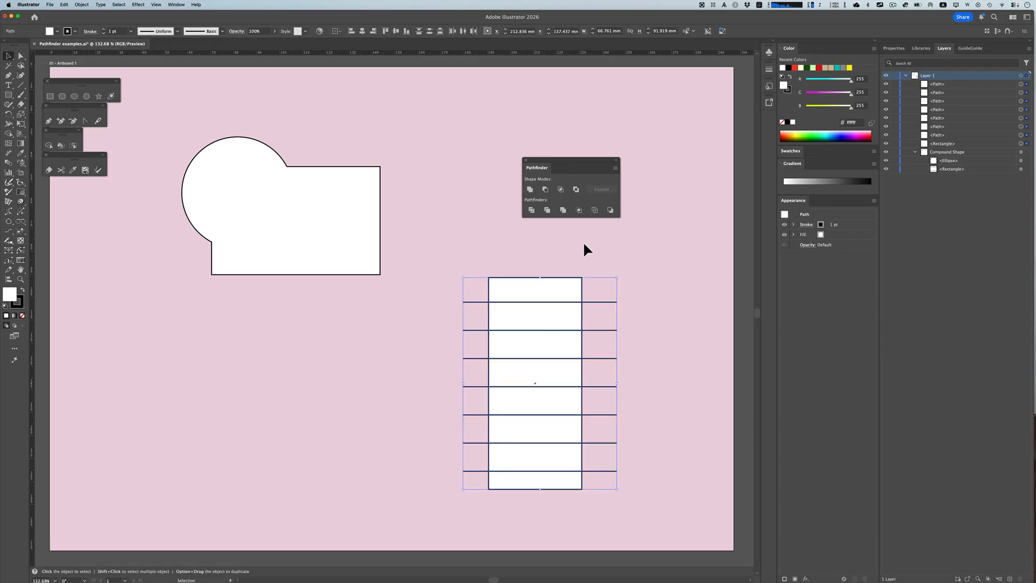
Merge the rectangle with the crossing lines and expand the resulting group in the layer list.
{"action": "left_click", "coordinate": [563, 210]}
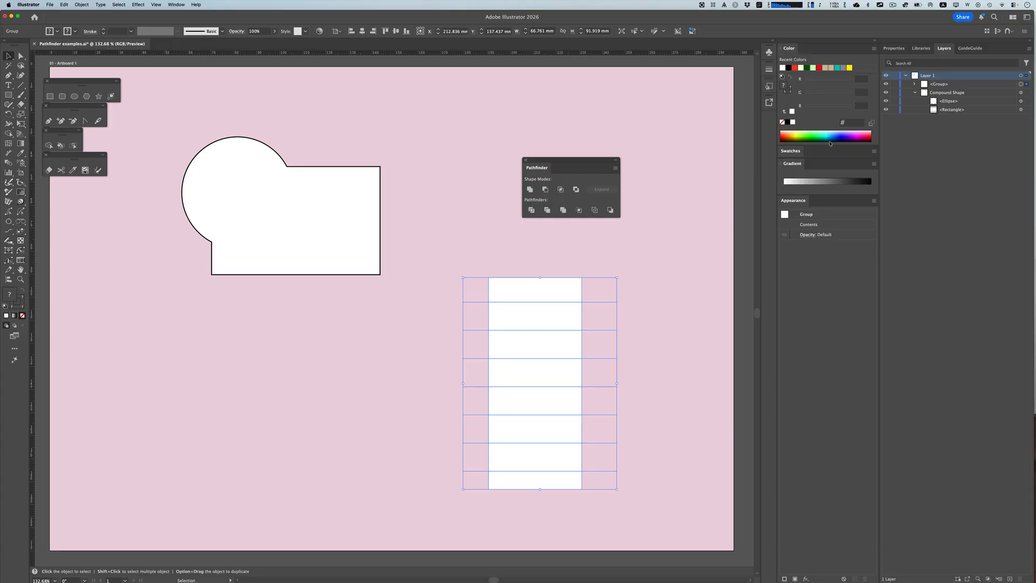
{"action": "left_click", "coordinate": [914, 84]}
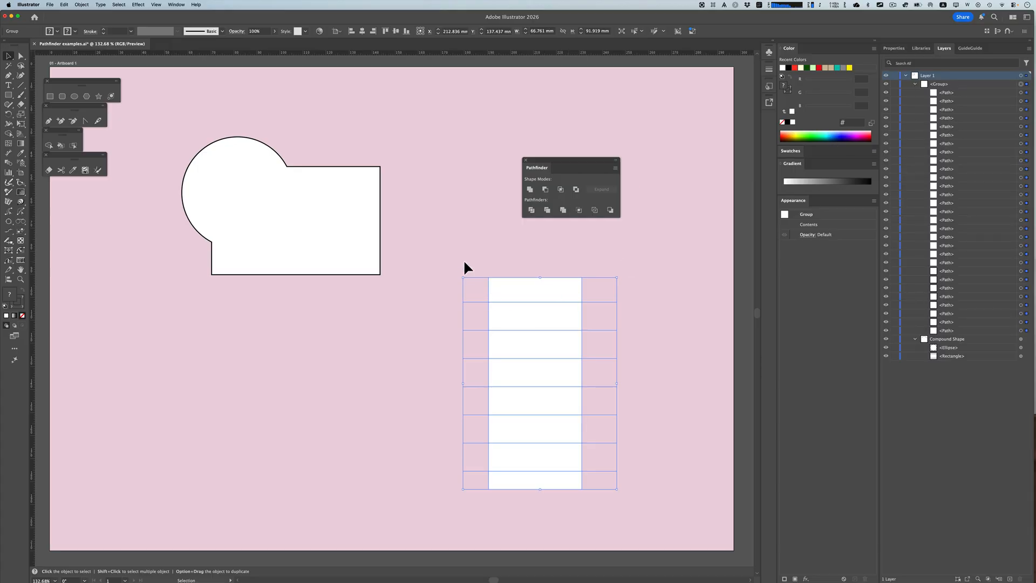
Ungroup the merged pieces completely and move the top two strips away from the rest.
{"action": "left_click", "coordinate": [81, 4]}
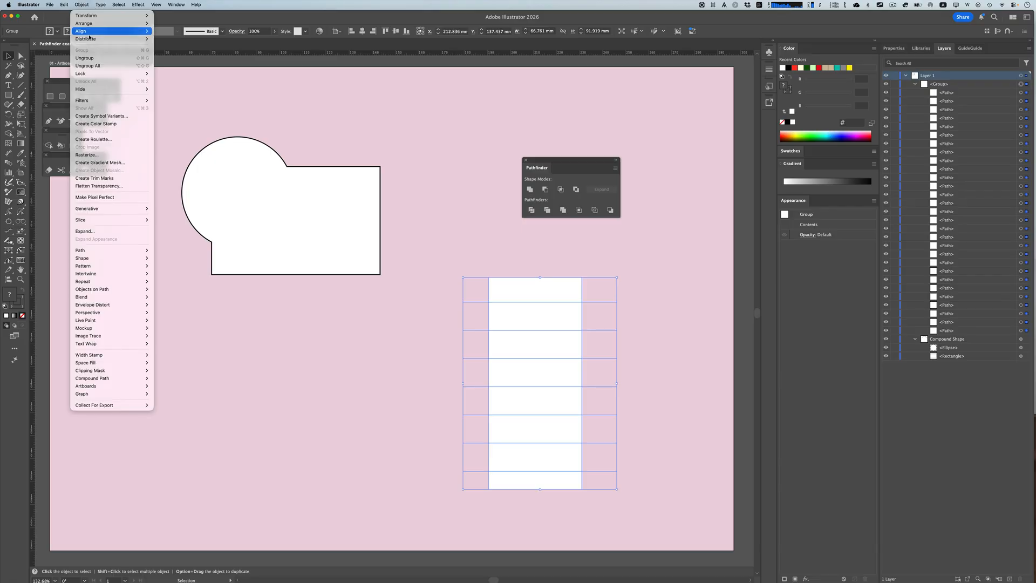
{"action": "left_click", "coordinate": [86, 66]}
{"action": "left_click", "coordinate": [483, 246]}
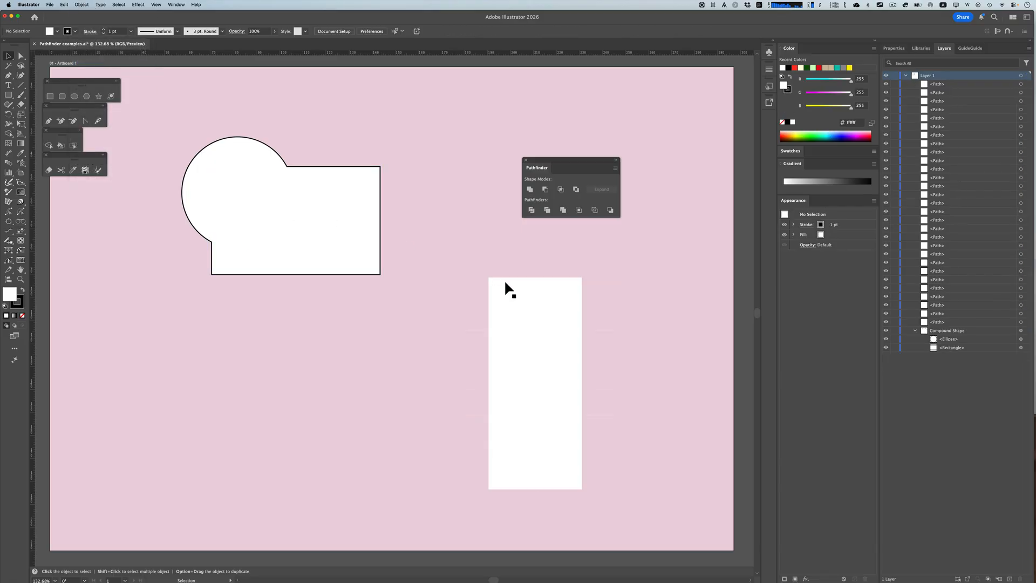
{"action": "left_click_drag", "start_coordinate": [504, 279], "coordinate": [497, 262]}
{"action": "left_click_drag", "start_coordinate": [509, 315], "coordinate": [490, 302]}
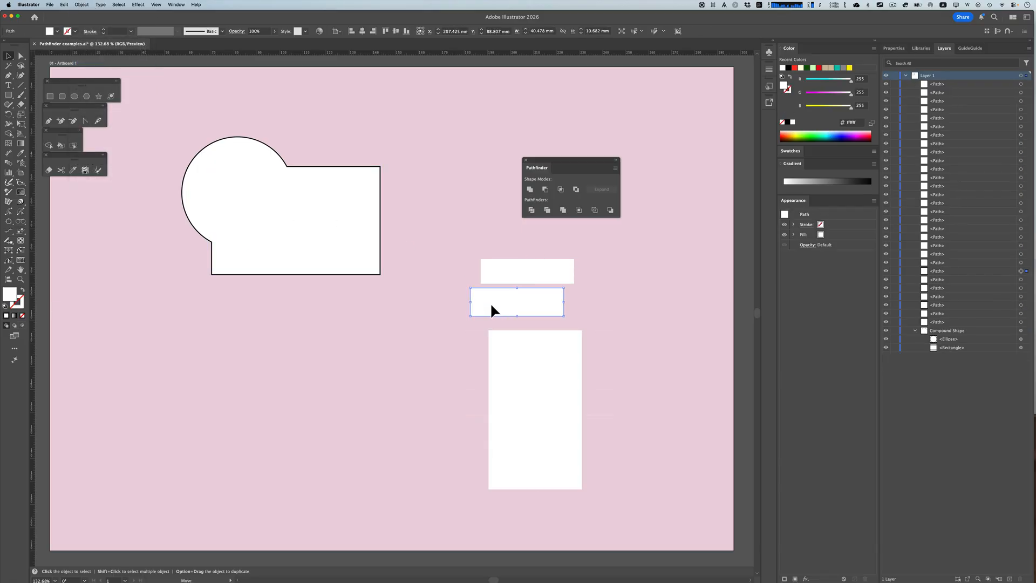
Undo the two strip moves, the ungrouping and the Merge.
{"action": "key", "text": "super+z"}
{"action": "key", "text": "super+z"}
{"action": "key", "text": "super+z"}
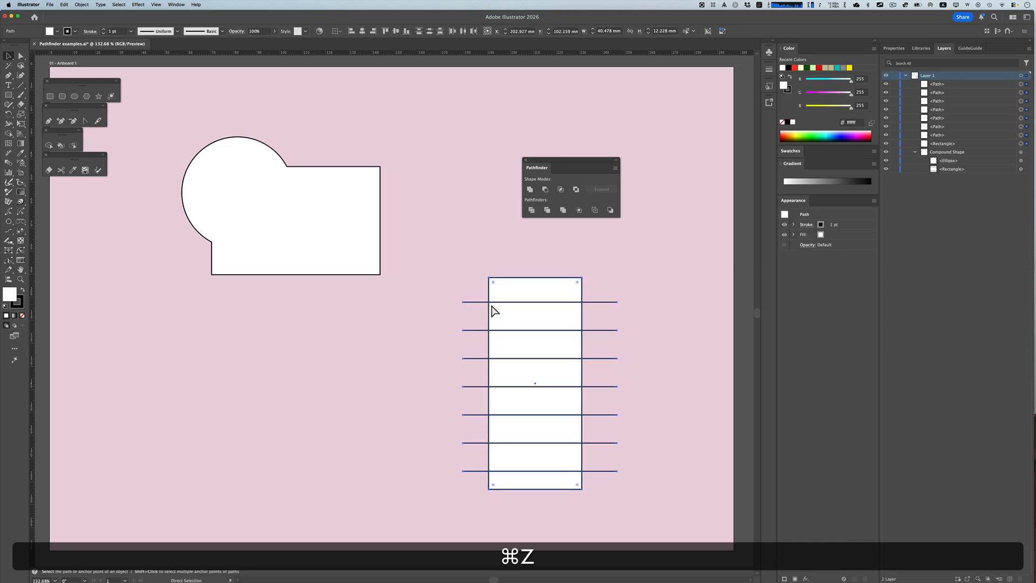
Move the rectangle on its own to the left, clear of the horizontal lines.
{"action": "left_click", "coordinate": [419, 310]}
{"action": "left_click_drag", "start_coordinate": [491, 286], "coordinate": [303, 303]}
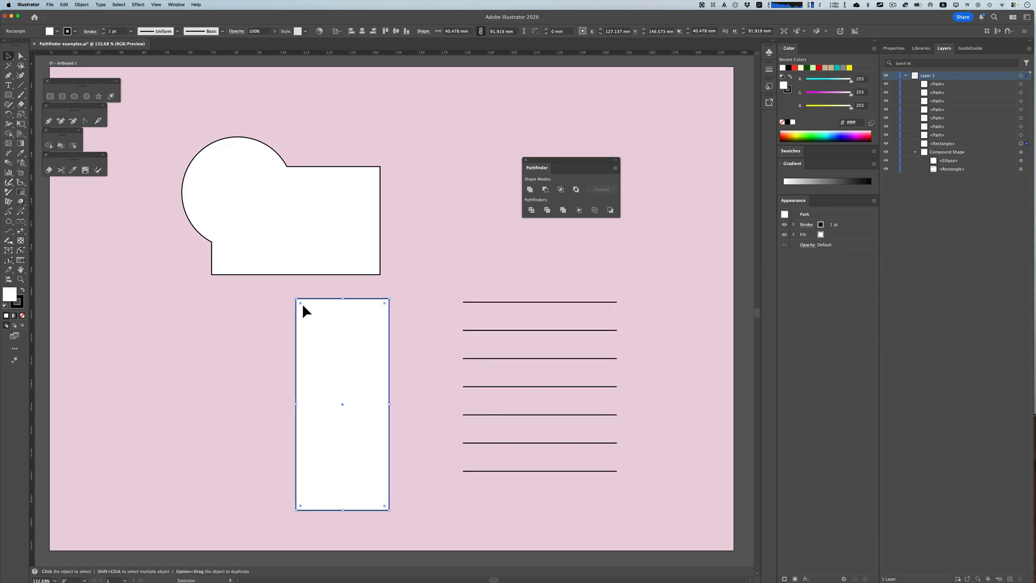
Draw a circle about 32 mm across centred on the rectangle's left edge and select both shapes.
{"action": "left_click", "coordinate": [73, 97]}
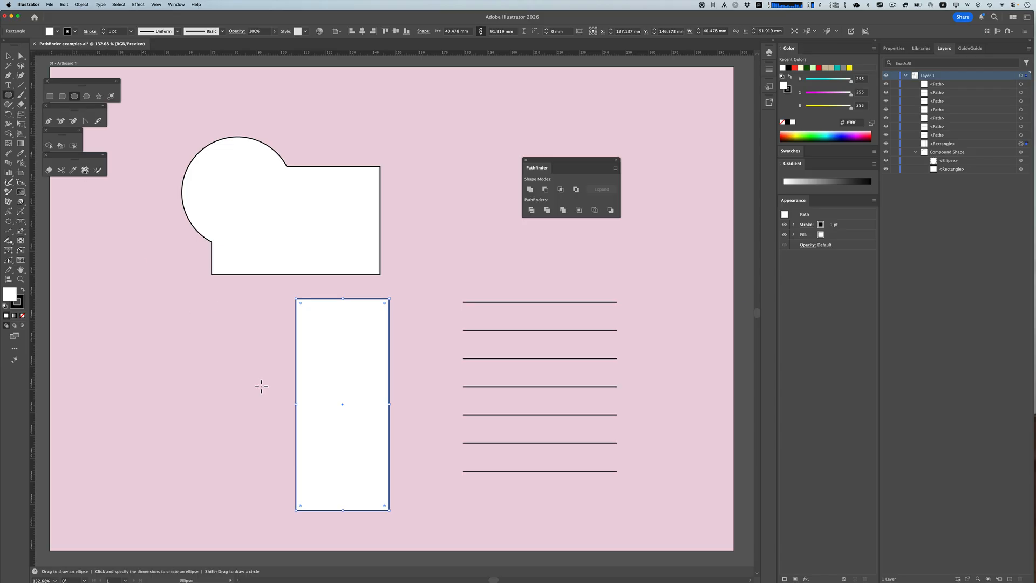
{"action": "left_click_drag", "start_coordinate": [279, 400], "coordinate": [335, 441]}
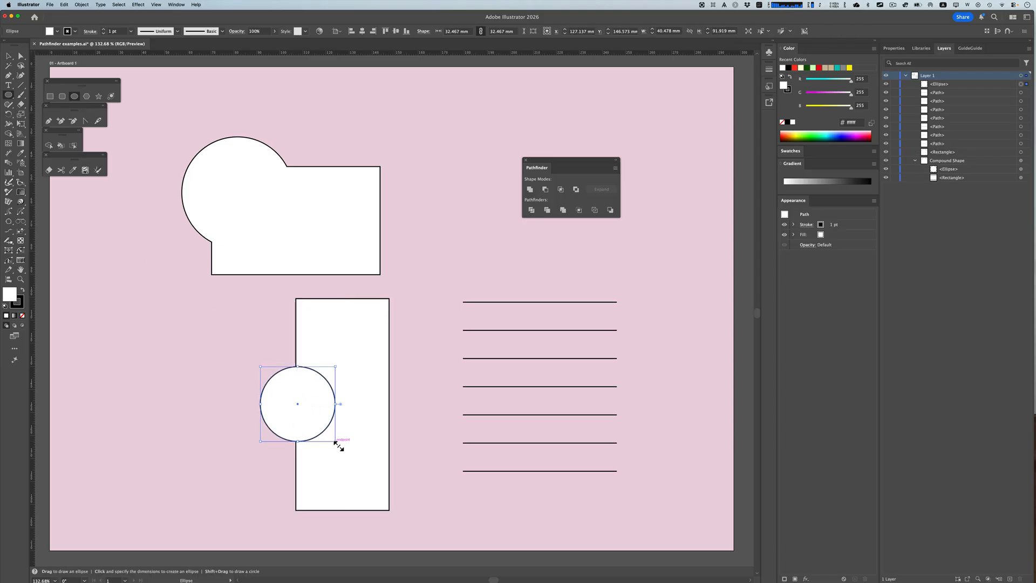
{"action": "key", "text": "v"}
{"action": "left_click_drag", "start_coordinate": [228, 312], "coordinate": [333, 398]}
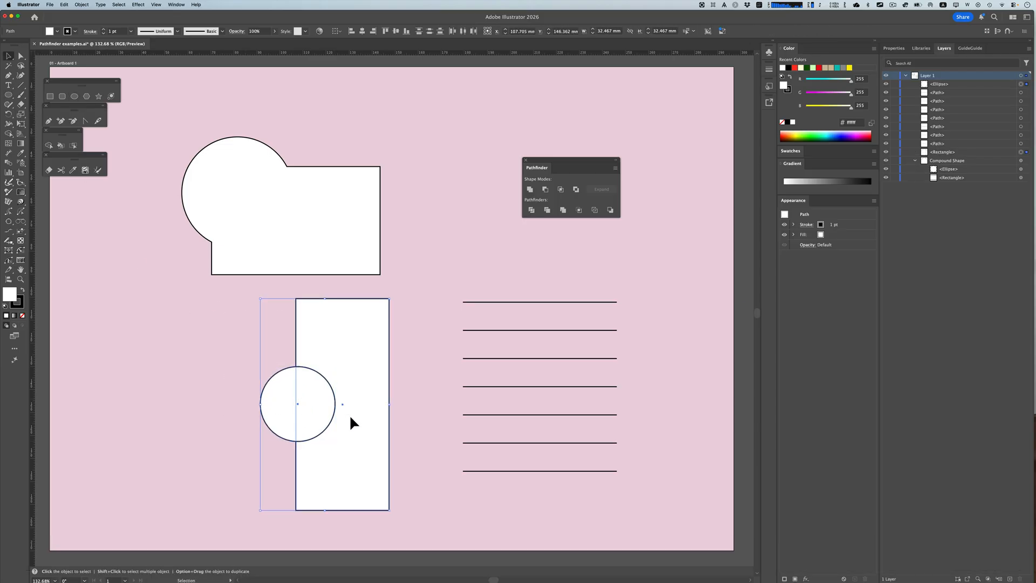
Try Trim and Merge in turn on the overlapping circle and rectangle, undoing each one.
{"action": "left_click", "coordinate": [547, 210]}
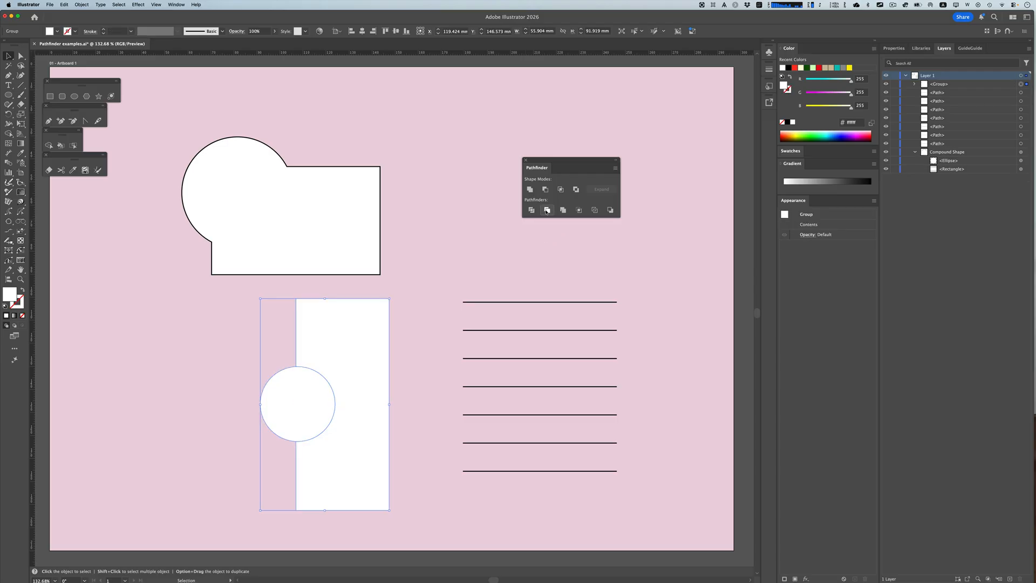
{"action": "key", "text": "super+z"}
{"action": "left_click", "coordinate": [563, 211]}
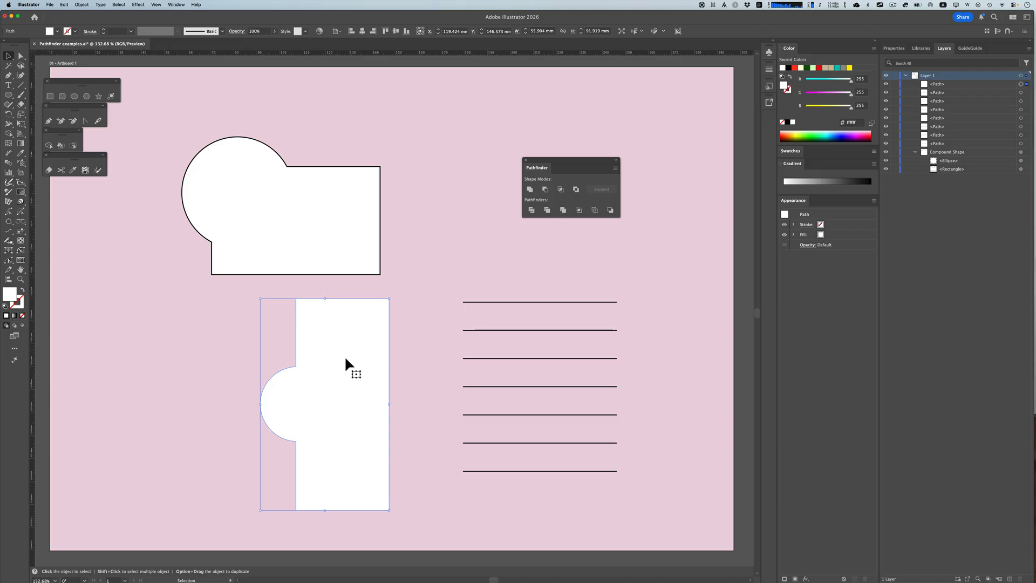
{"action": "key", "text": "super+z"}
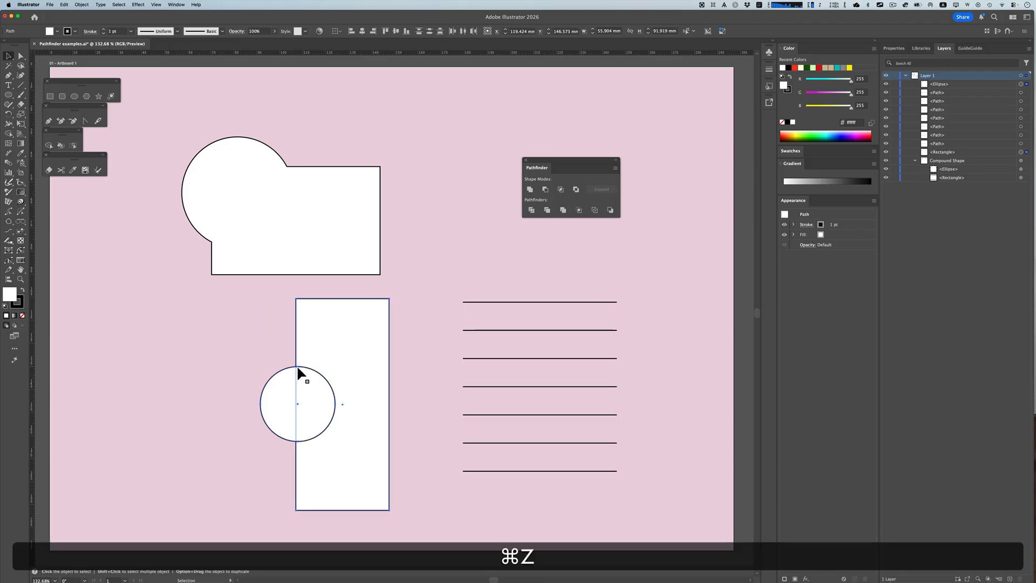
Try Crop and Outline in turn on the circle and rectangle, undoing each one.
{"action": "left_click", "coordinate": [579, 210]}
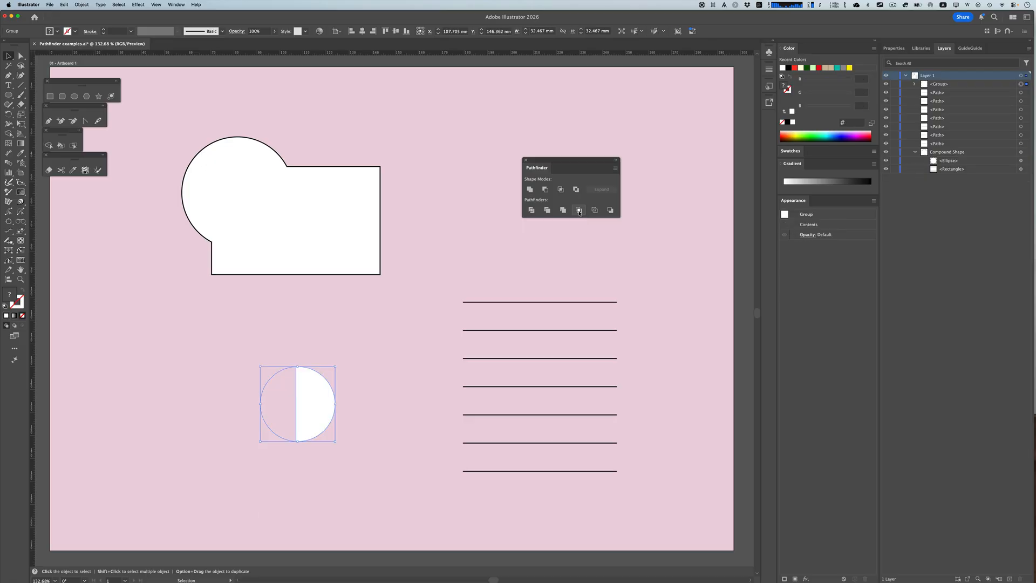
{"action": "key", "text": "super+z"}
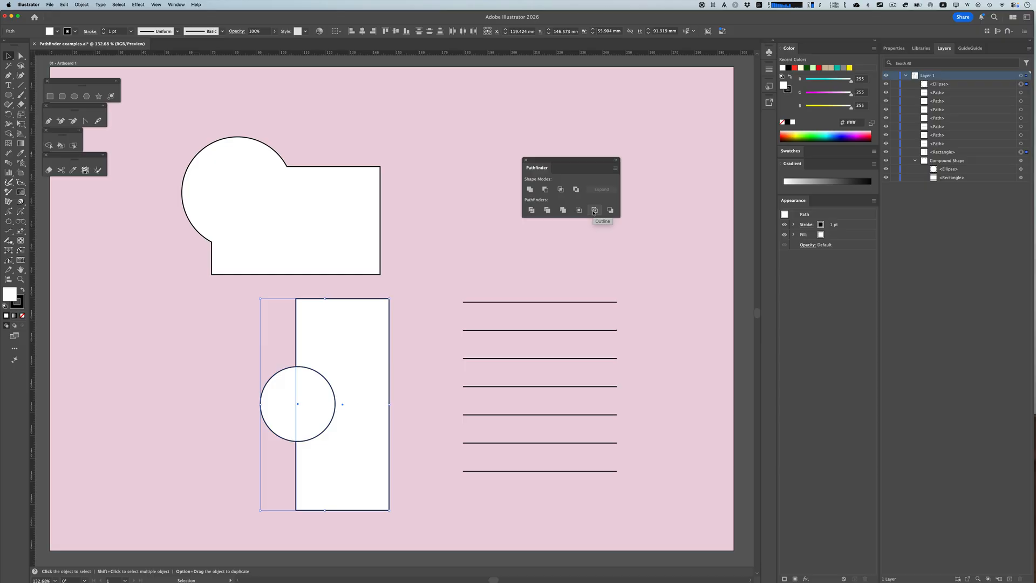
{"action": "left_click", "coordinate": [594, 210]}
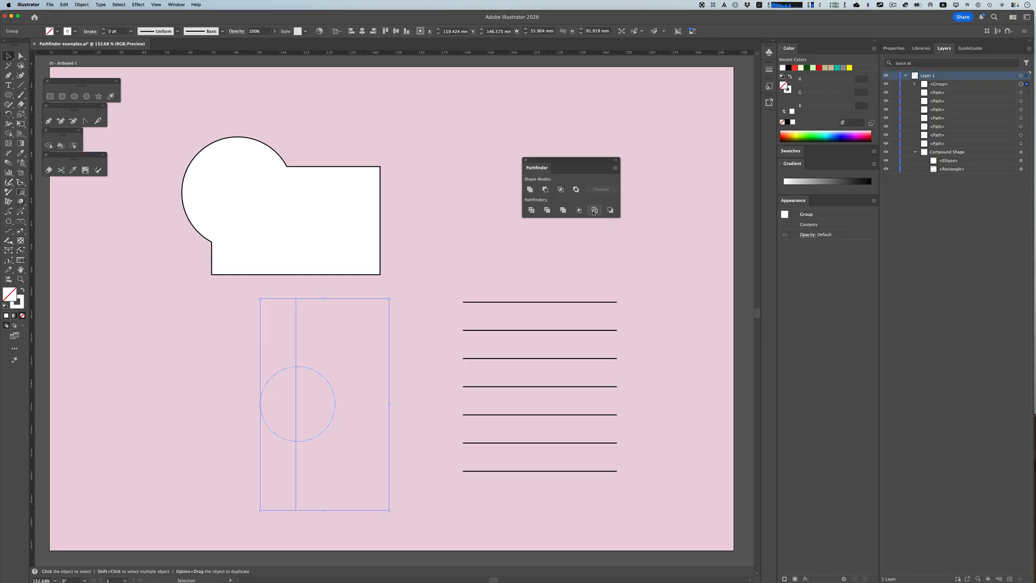
{"action": "key", "text": "super+z"}
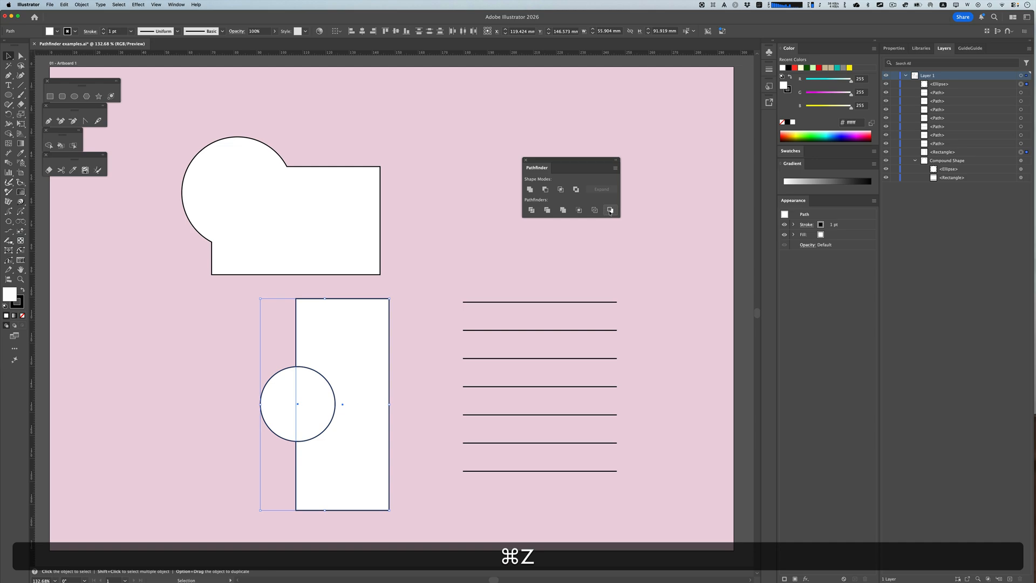
Apply Minus Back to cut the rectangle out of the overlapping circle.
{"action": "left_click", "coordinate": [611, 212]}
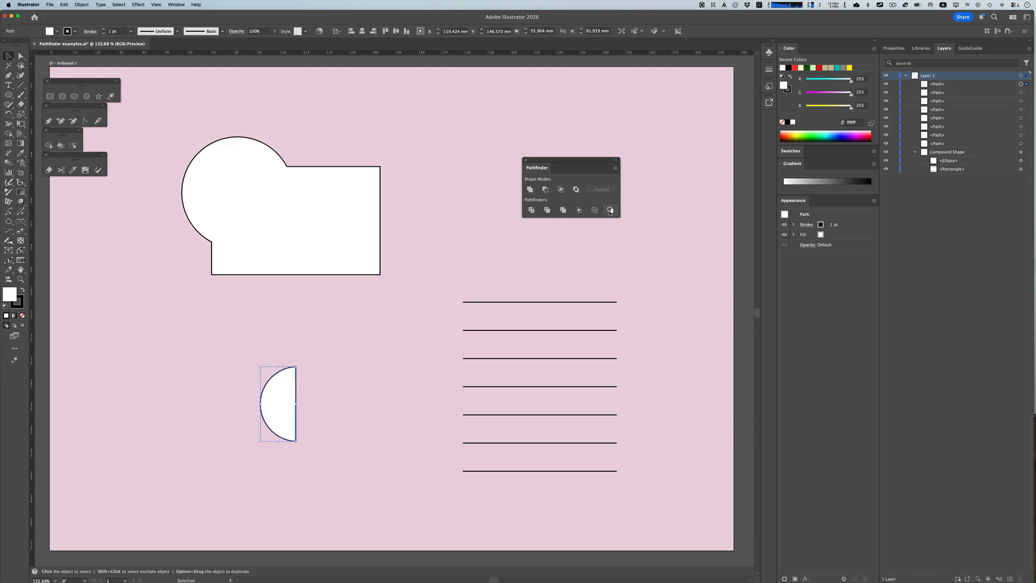
Undo the Minus Back operation and delete all artwork from the artboard.
{"action": "key", "text": "super+z"}
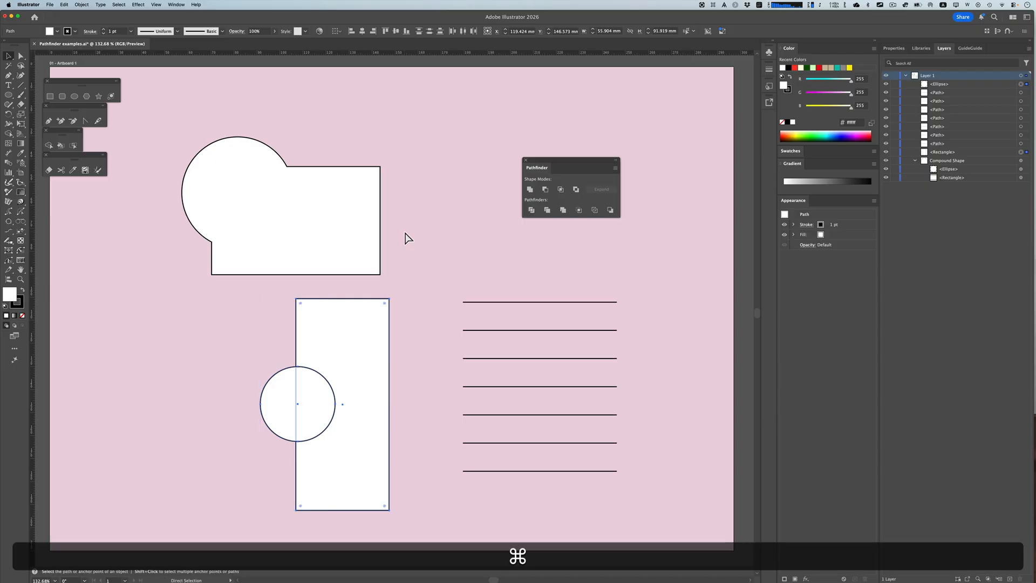
{"action": "key", "text": "super+a"}
{"action": "key", "text": "BackSpace"}
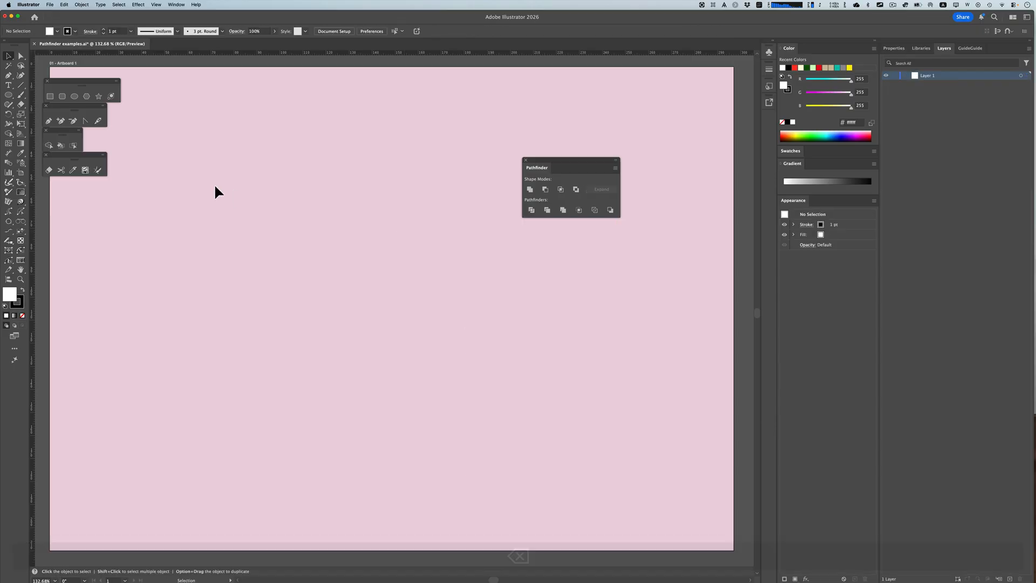
Draw a rectangle about 67 × 89 mm with a circle about 54 mm across centred on it, and select both shapes.
{"action": "left_click", "coordinate": [51, 97]}
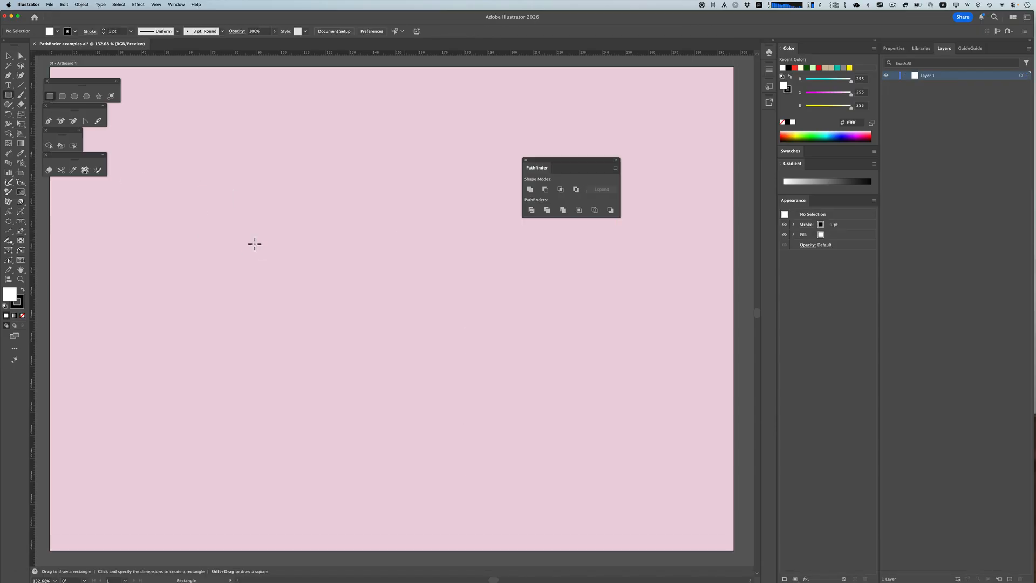
{"action": "mouse_move", "coordinate": [251, 240]}
{"action": "left_mouse_down"}
{"action": "mouse_move", "coordinate": [313, 350]}
{"action": "mouse_move", "coordinate": [407, 444]}
{"action": "left_mouse_up"}
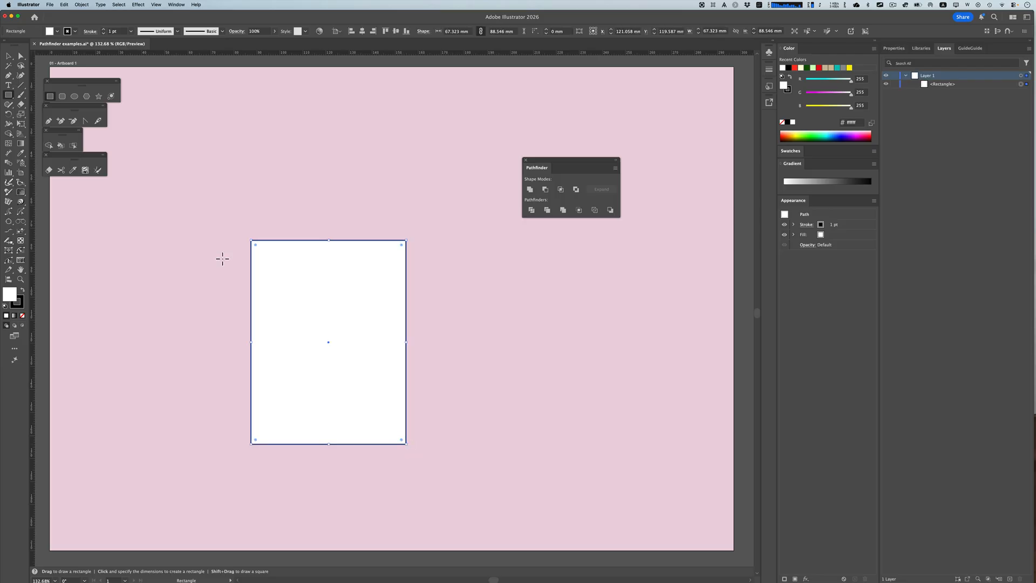
{"action": "left_click", "coordinate": [74, 97]}
{"action": "left_click", "coordinate": [429, 333], "text": "super"}
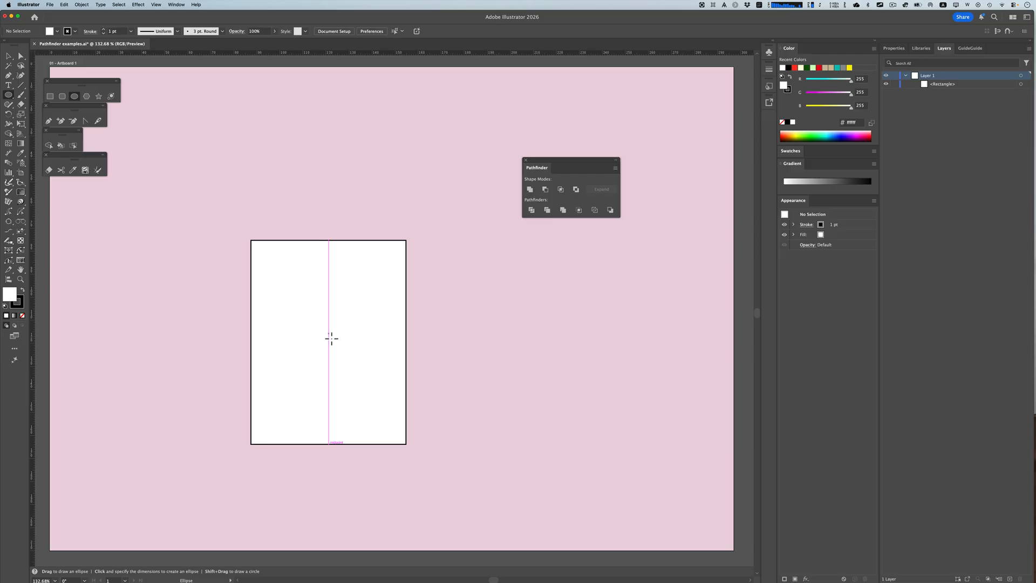
{"action": "left_click_drag", "start_coordinate": [331, 342], "coordinate": [371, 406]}
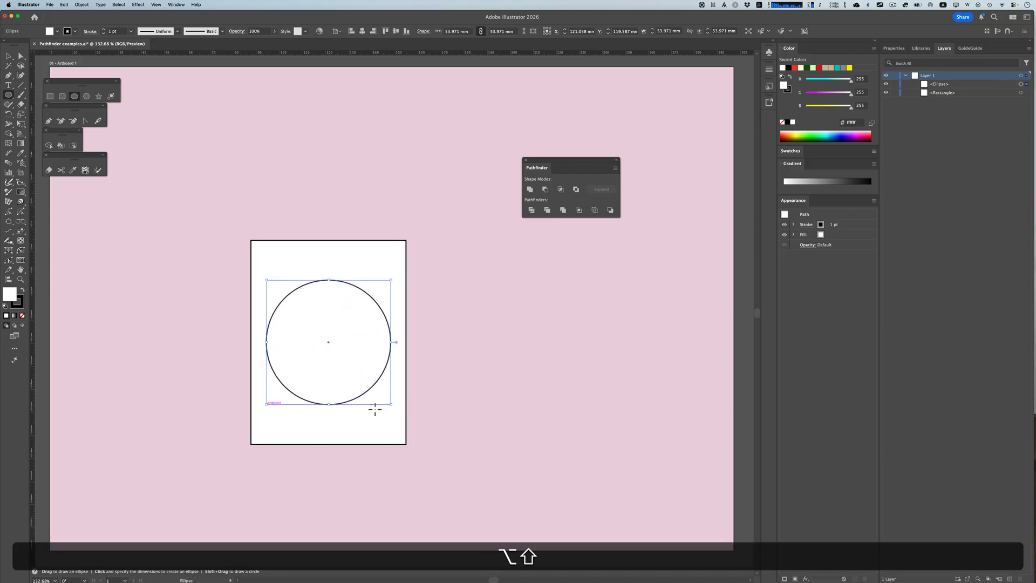
{"action": "key", "text": "v"}
{"action": "left_click_drag", "start_coordinate": [209, 226], "coordinate": [446, 484]}
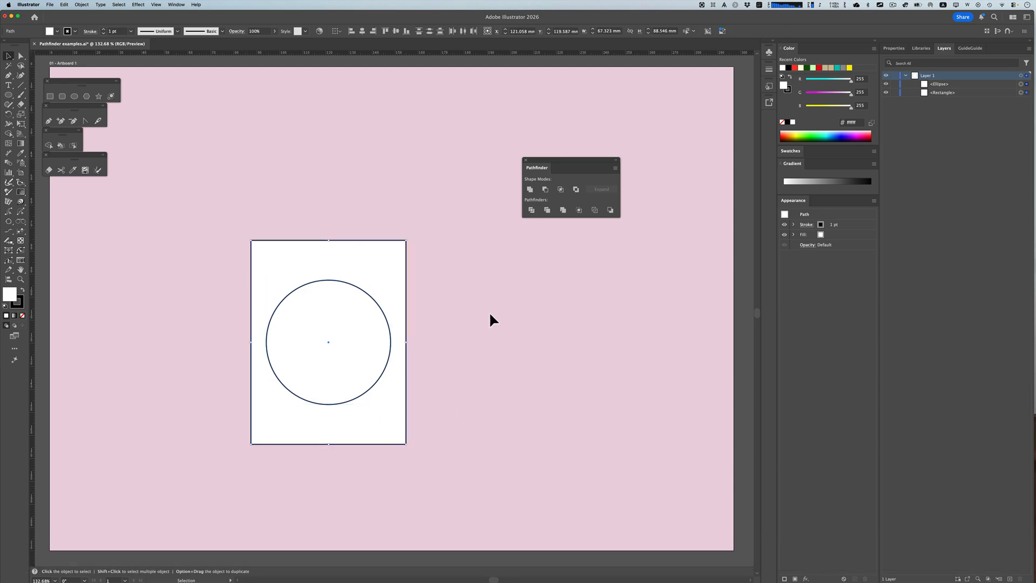
Try a plain Minus Front on the rectangle and circle, move the result up the artboard, and undo both changes.
{"action": "left_click", "coordinate": [545, 190]}
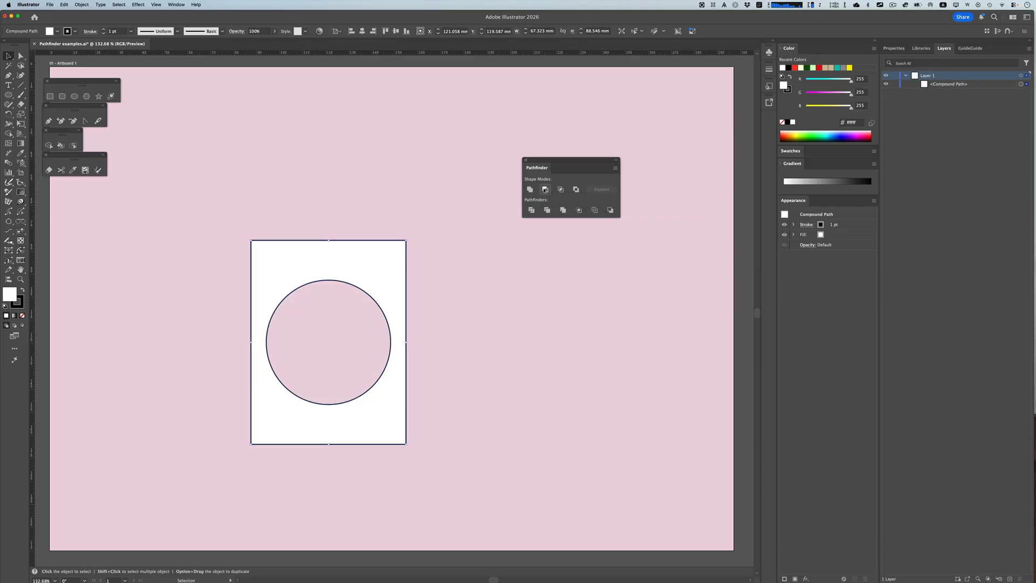
{"action": "left_click", "coordinate": [451, 332]}
{"action": "left_click_drag", "start_coordinate": [383, 286], "coordinate": [348, 200]}
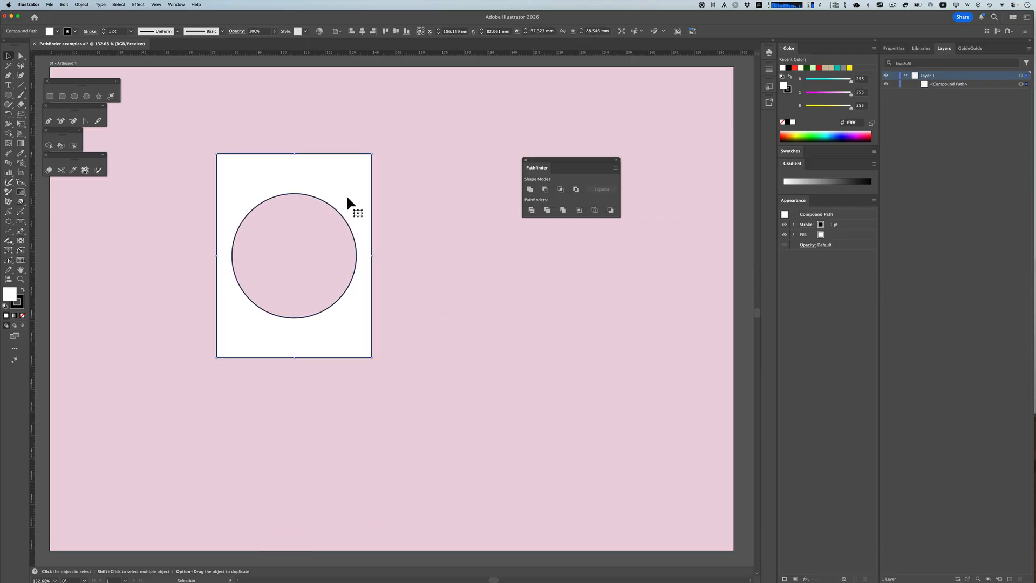
{"action": "key", "text": "super+z"}
{"action": "key", "text": "super+z"}
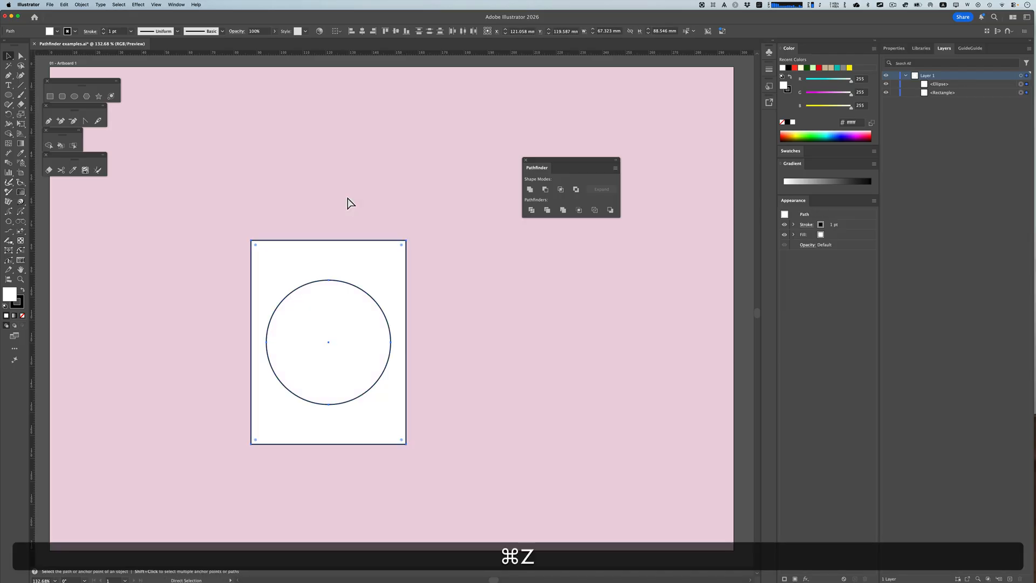
Create an editable Minus Front compound shape from both shapes, isolate it and select the circle inside.
{"action": "left_click", "coordinate": [545, 190], "text": "alt"}
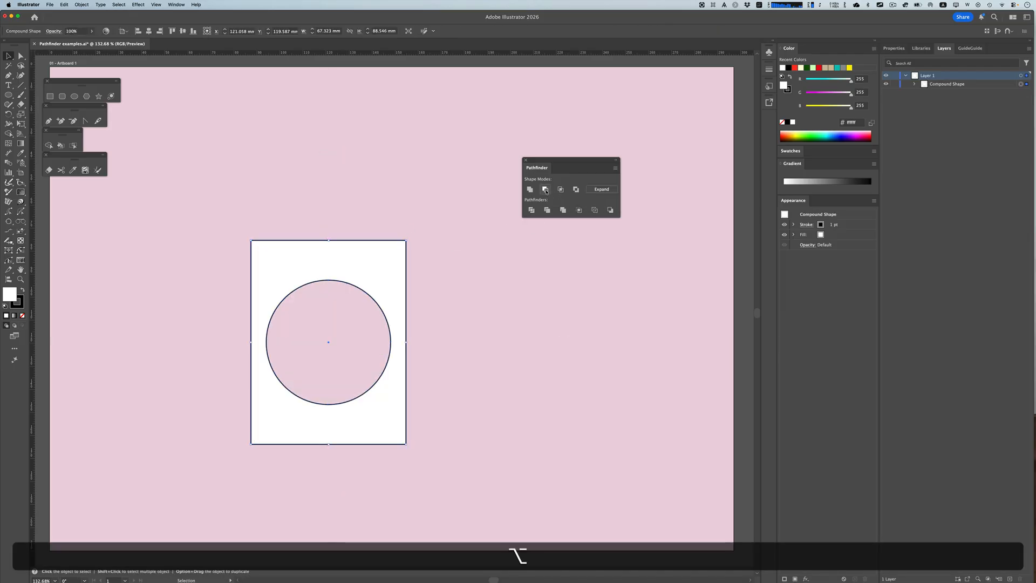
{"action": "double_click", "coordinate": [392, 278]}
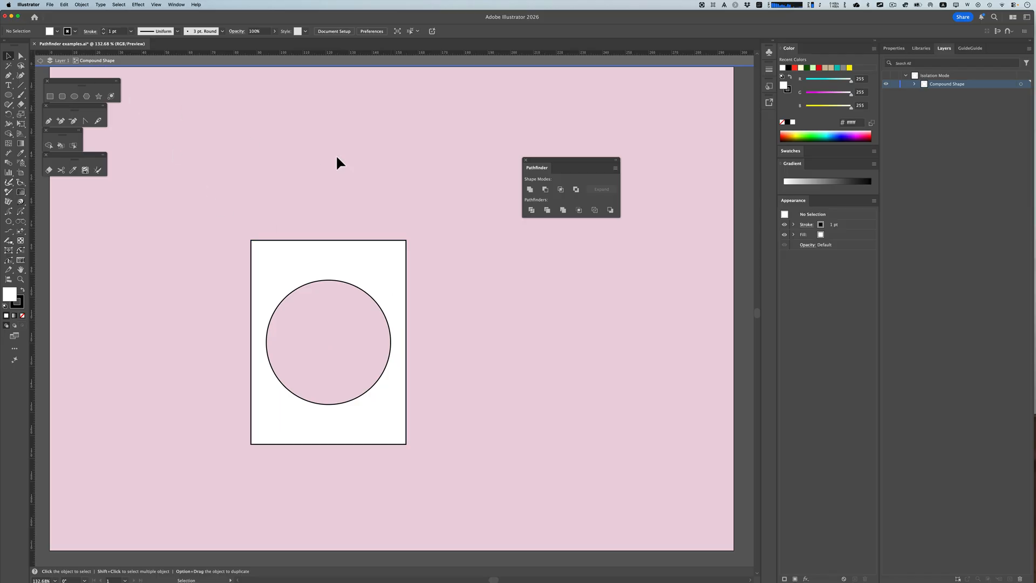
{"action": "left_click", "coordinate": [916, 84]}
{"action": "left_click", "coordinate": [387, 320]}
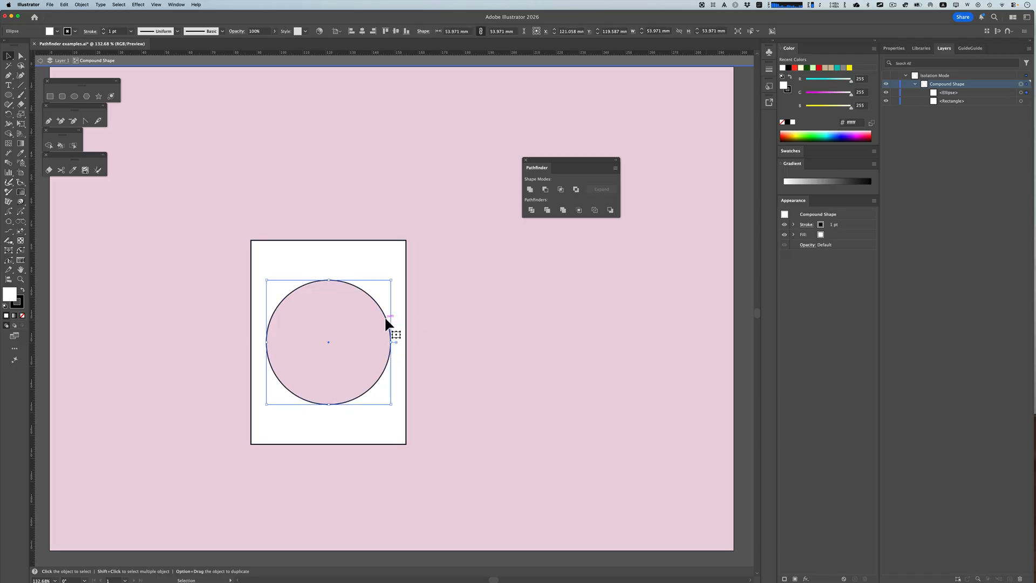
Move the circle straight up inside the compound shape until it cuts through the rectangle's top edge.
{"action": "left_click_drag", "start_coordinate": [381, 310], "coordinate": [384, 250]}
{"action": "key", "text": "shift"}
{"action": "key", "text": "Up"}
{"action": "key", "text": "Up"}
{"action": "key", "text": "Up"}
{"action": "key", "text": "Up"}
{"action": "key", "text": "Up"}
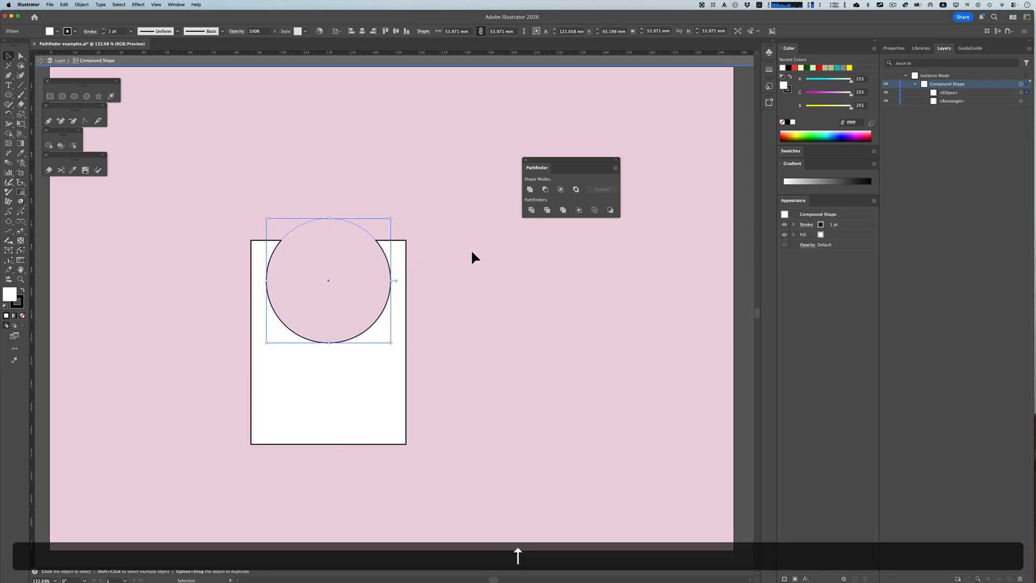
Nudge the circle up, down and sideways in small and large increments, keeping it across the rectangle's top edge.
{"action": "key", "text": "Down"}
{"action": "key", "text": "Down"}
{"action": "key", "text": "Down"}
{"action": "key", "text": "Down"}
{"action": "key", "text": "shift+Down"}
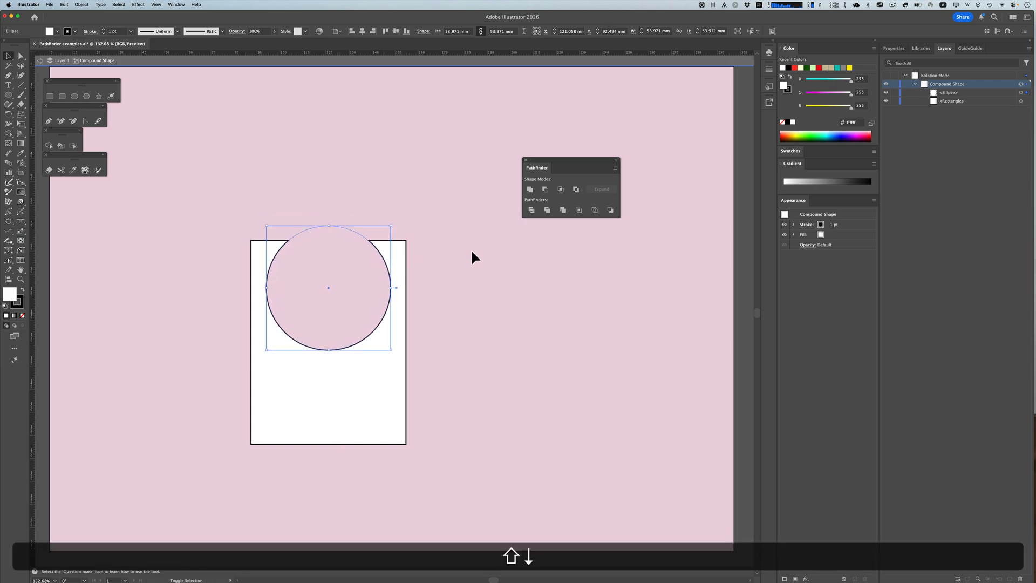
{"action": "key", "text": "shift+Down"}
{"action": "key", "text": "shift+Up"}
{"action": "key", "text": "shift+Up"}
{"action": "key", "text": "shift+Up"}
{"action": "key", "text": "shift+Up"}
{"action": "key", "text": "shift+Down"}
{"action": "key", "text": "shift+Down"}
{"action": "key", "text": "shift+Down"}
{"action": "key", "text": "shift+Down"}
{"action": "key", "text": "shift+Down"}
{"action": "key", "text": "shift+Up"}
{"action": "key", "text": "shift+Up"}
{"action": "key", "text": "shift+Up"}
{"action": "key", "text": "Left"}
{"action": "key", "text": "Left"}
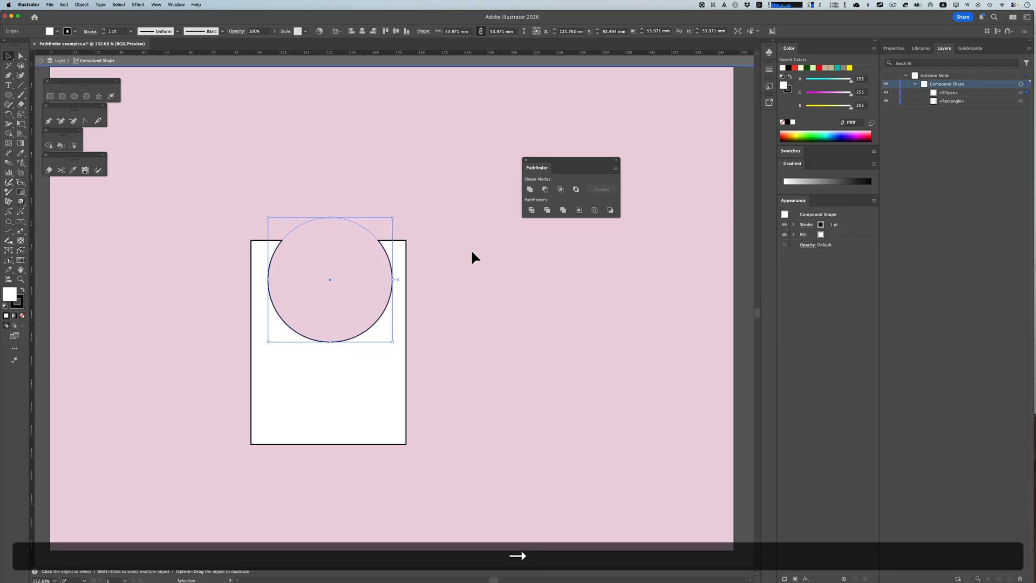